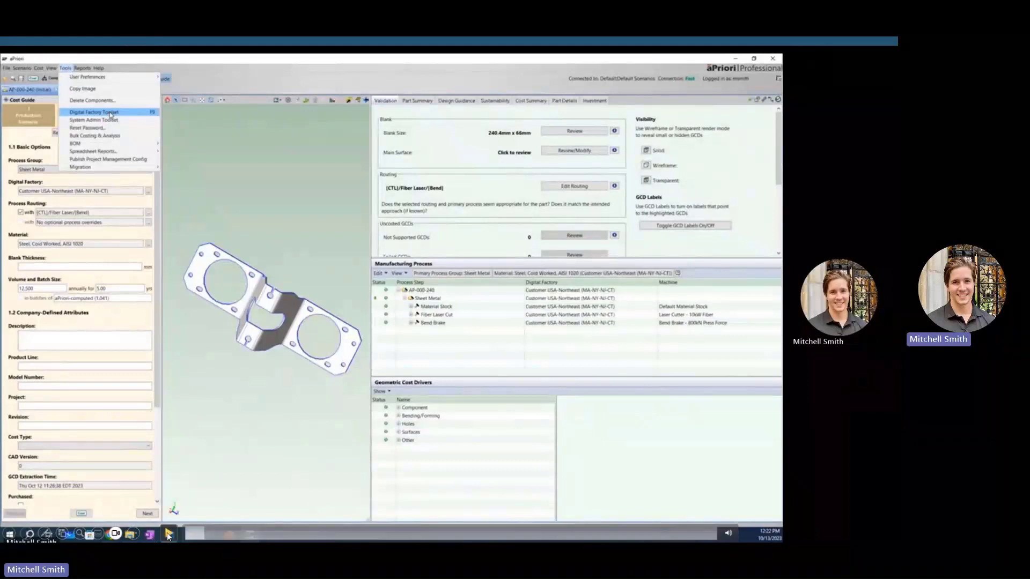
Launch the Digital Factory Toolset and open the Customer Materials Database - World Average digital factory.
{"action": "left_click", "coordinate": [94, 112]}
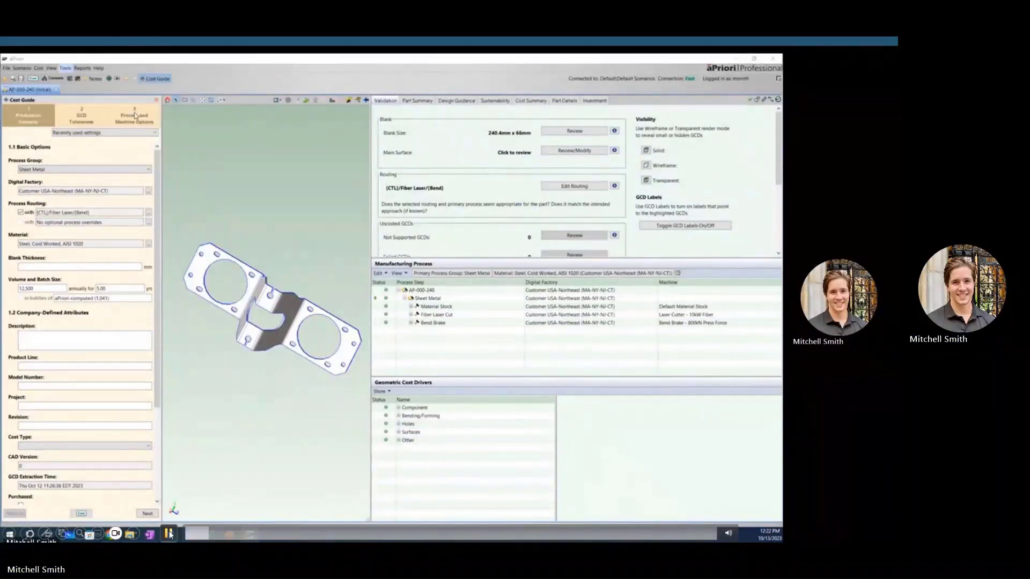
{"action": "left_click", "coordinate": [20, 99]}
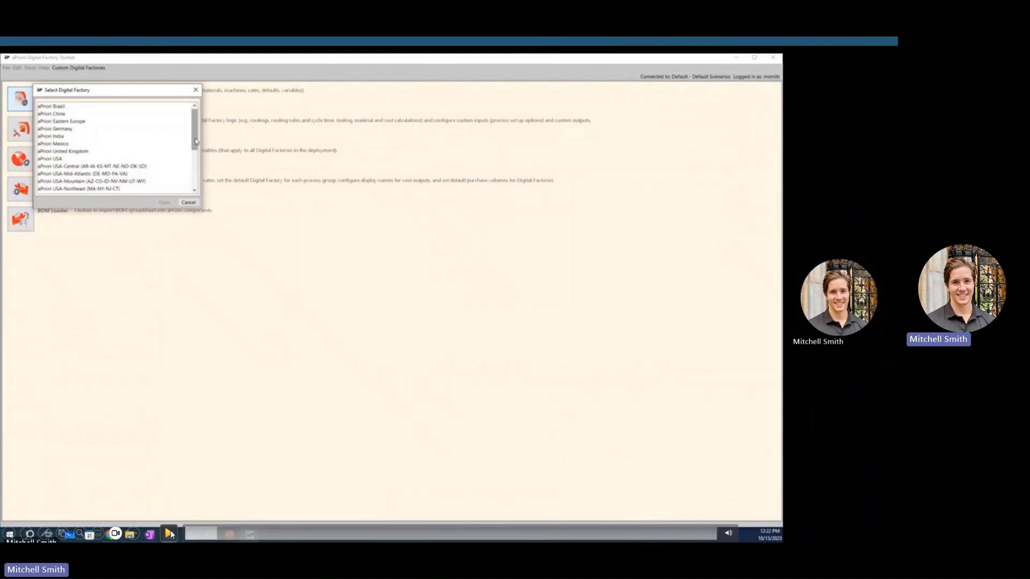
{"action": "scroll", "coordinate": [98, 171], "scroll_direction": "down", "scroll_amount": 4}
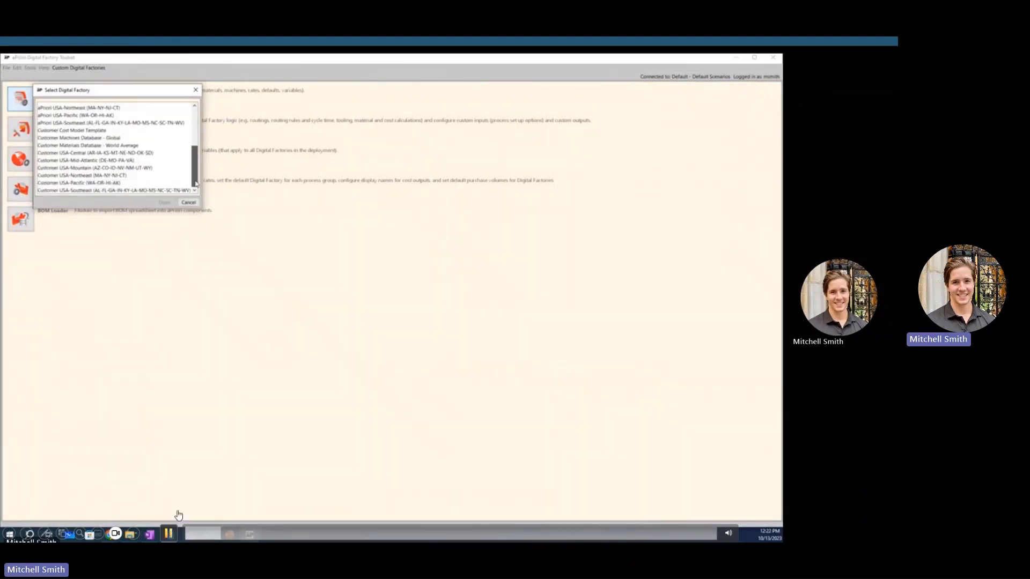
{"action": "double_click", "coordinate": [92, 146]}
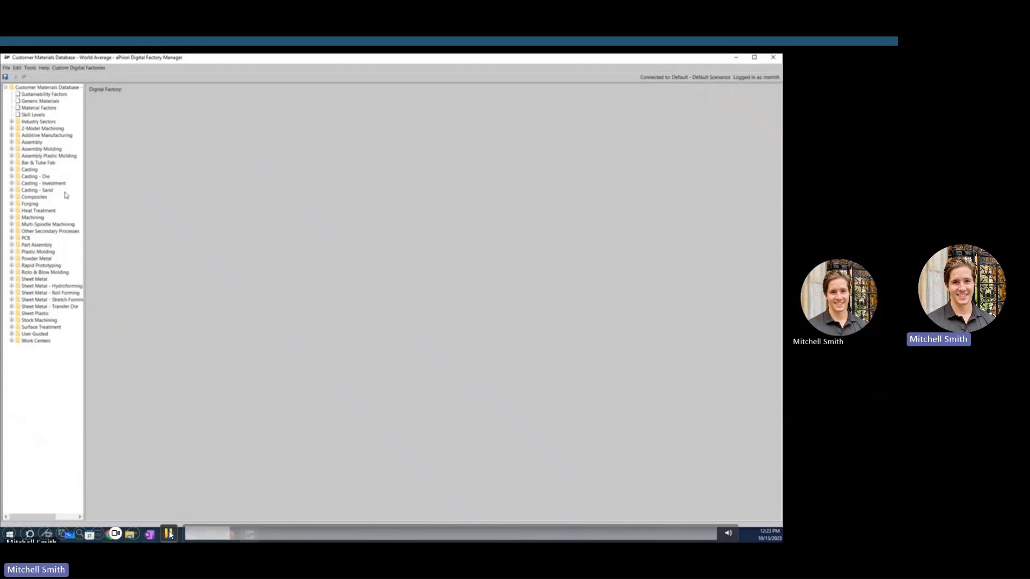
Open the materials table of the Sheet Metal process group and expand its columns to show the full material attributes.
{"action": "left_click", "coordinate": [12, 279]}
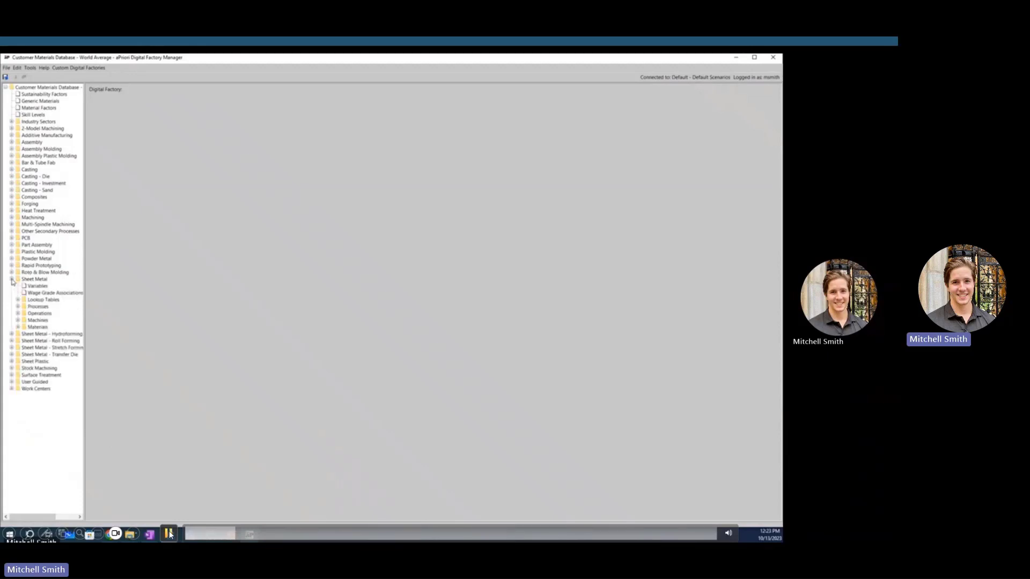
{"action": "left_click", "coordinate": [35, 328]}
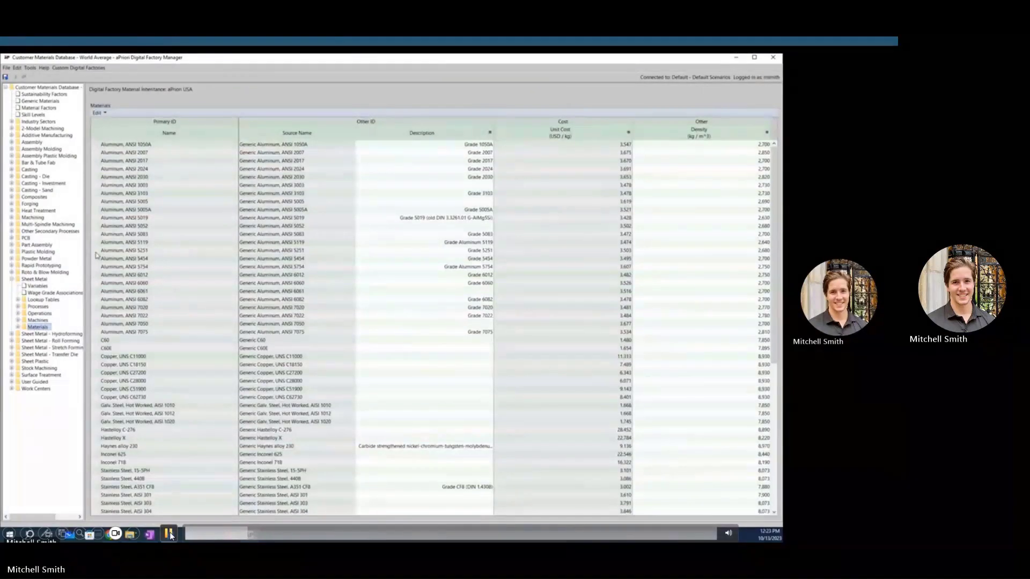
{"action": "left_click", "coordinate": [95, 125]}
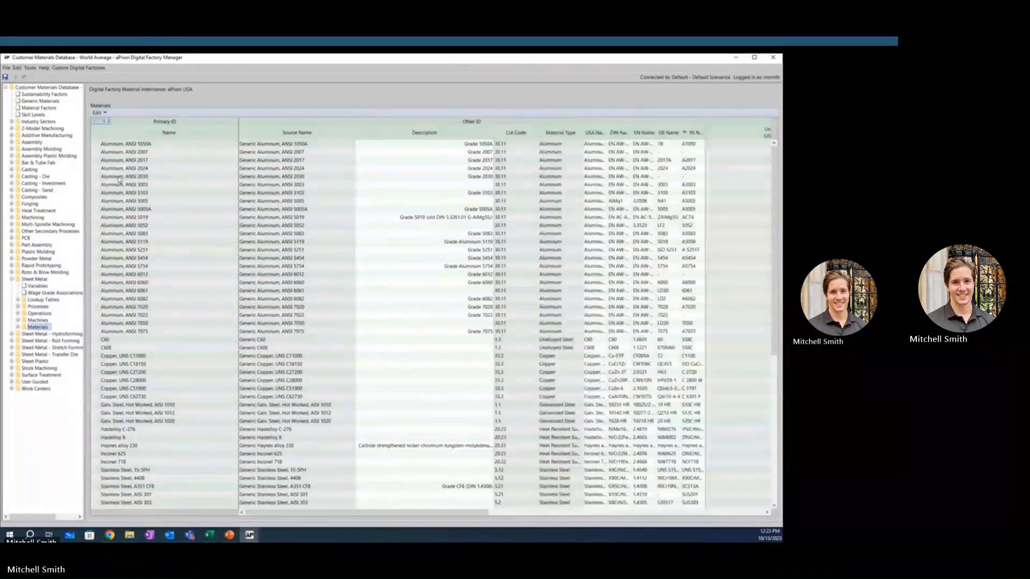
Start a new Sheet Metal material and name it Galvanized Steel, ASTM A642.
{"action": "right_click", "coordinate": [47, 328]}
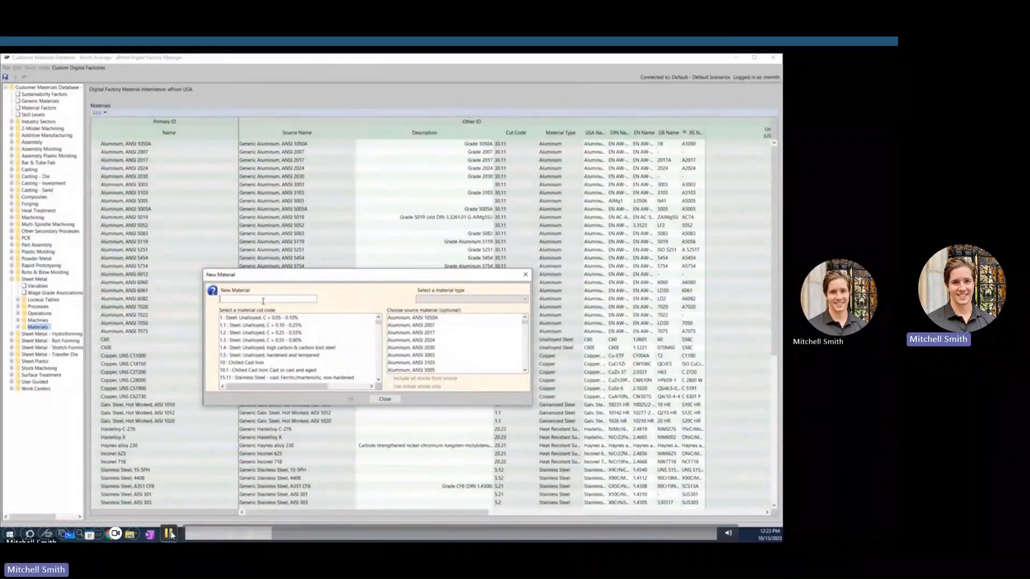
{"action": "type", "text": "vani"}
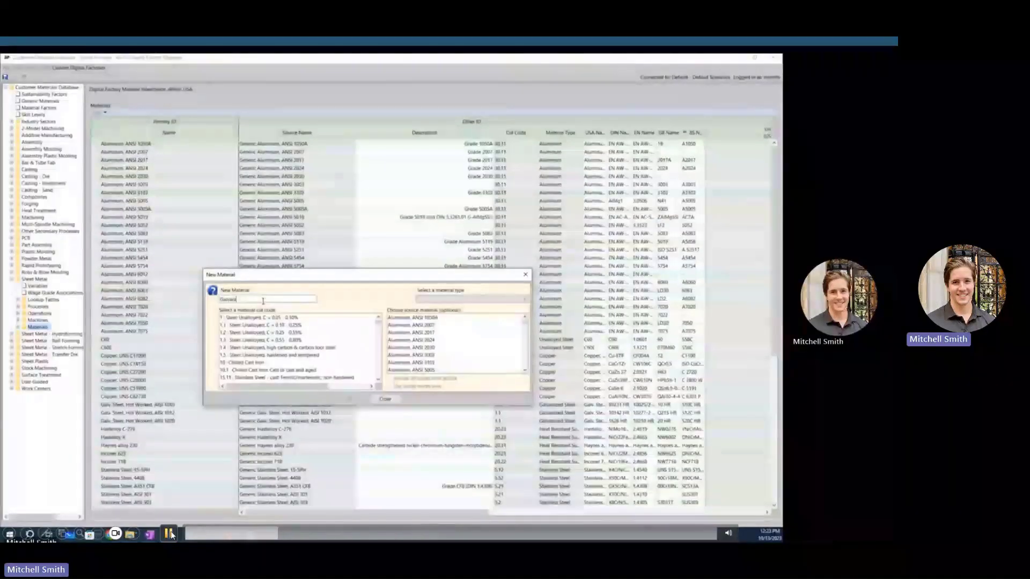
{"action": "type", "text": "zed St"}
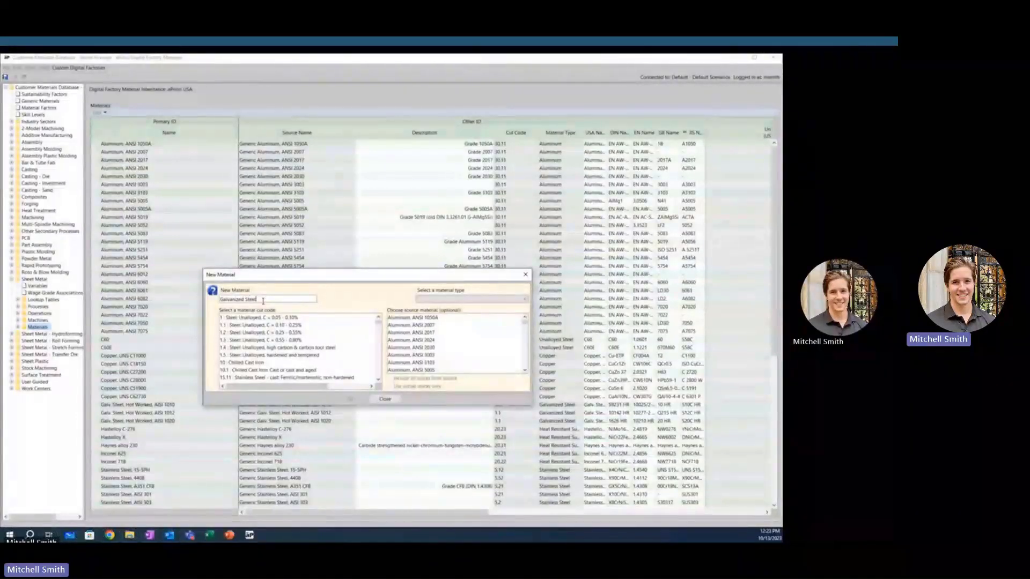
{"action": "type", "text": "eel"}
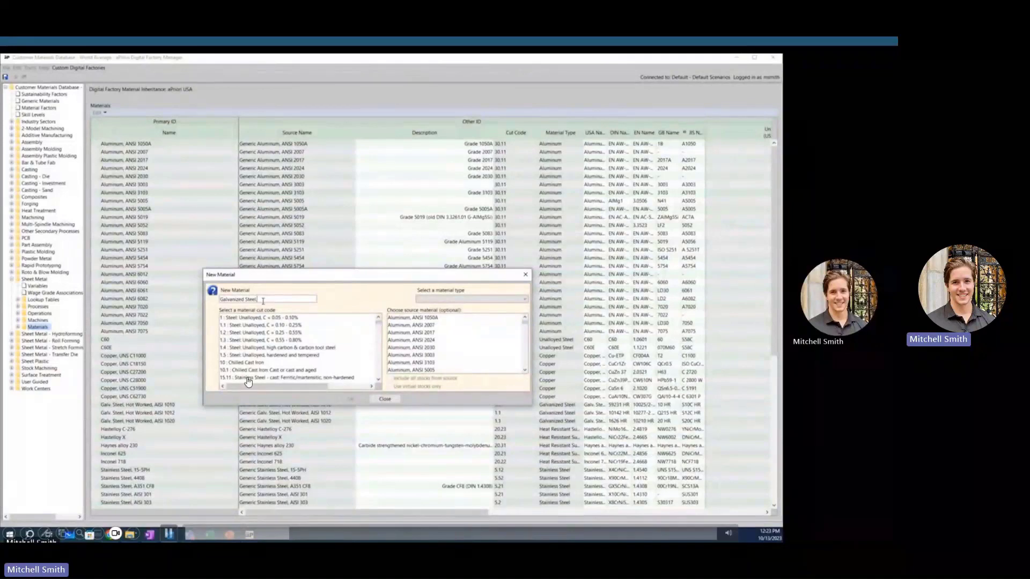
{"action": "type", "text": ", A"}
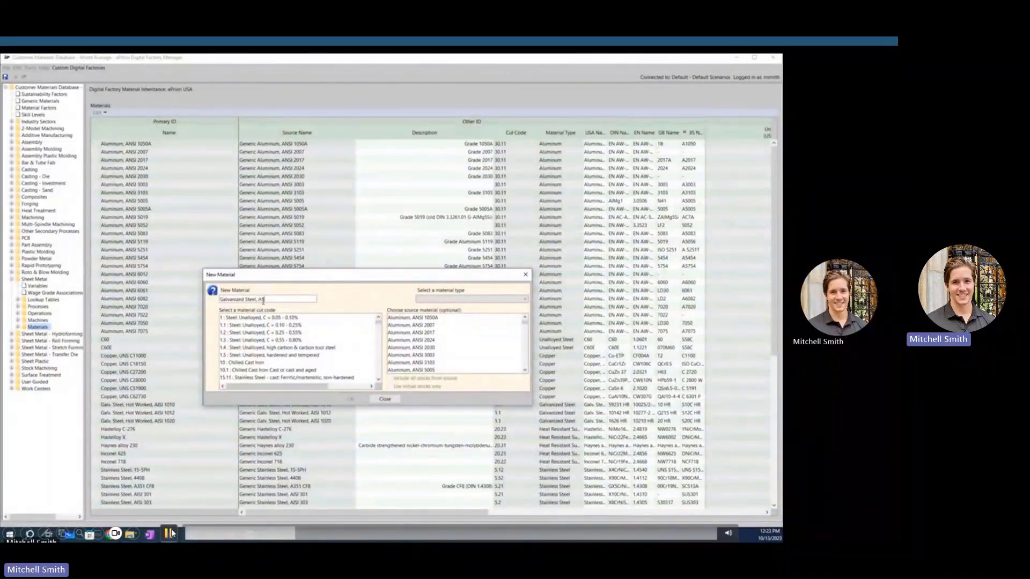
{"action": "type", "text": "STM A64"}
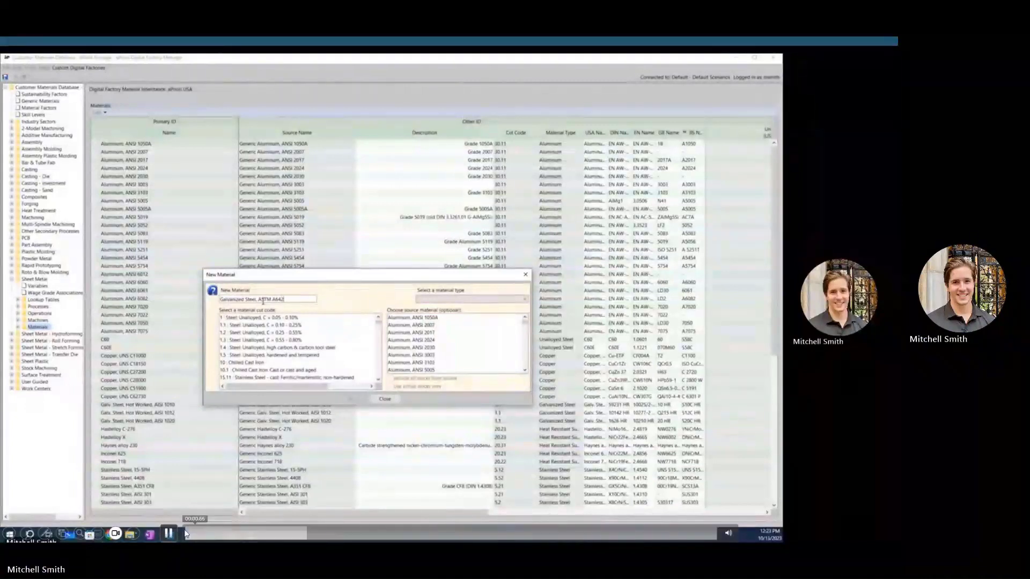
{"action": "type", "text": "2"}
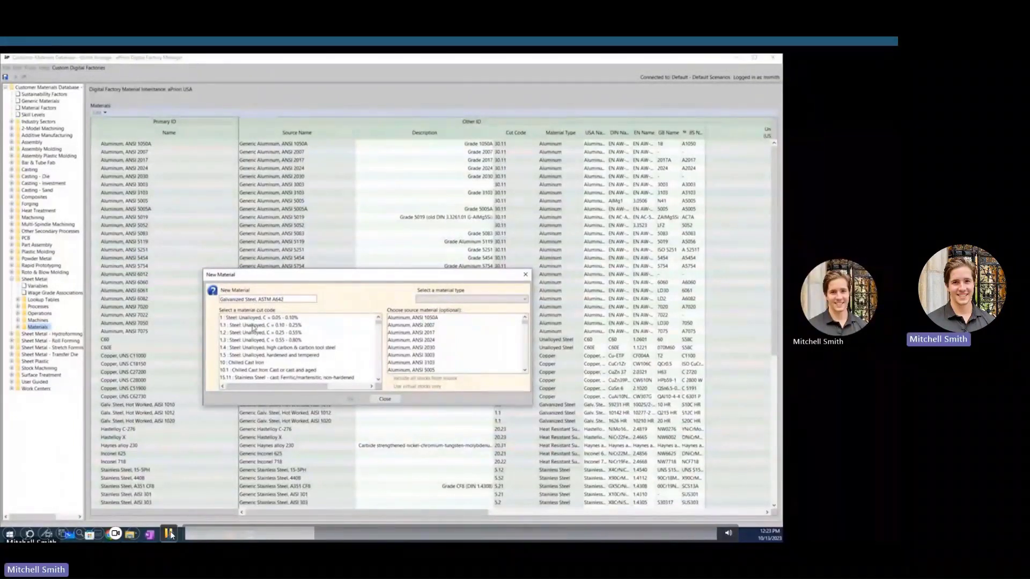
Create the material with cut code 1.1, type Galvanized Steel, source Galv. Steel, Hot Worked, AISI 1020, including all stocks from the source.
{"action": "left_click", "coordinate": [252, 325]}
{"action": "left_click", "coordinate": [173, 534]}
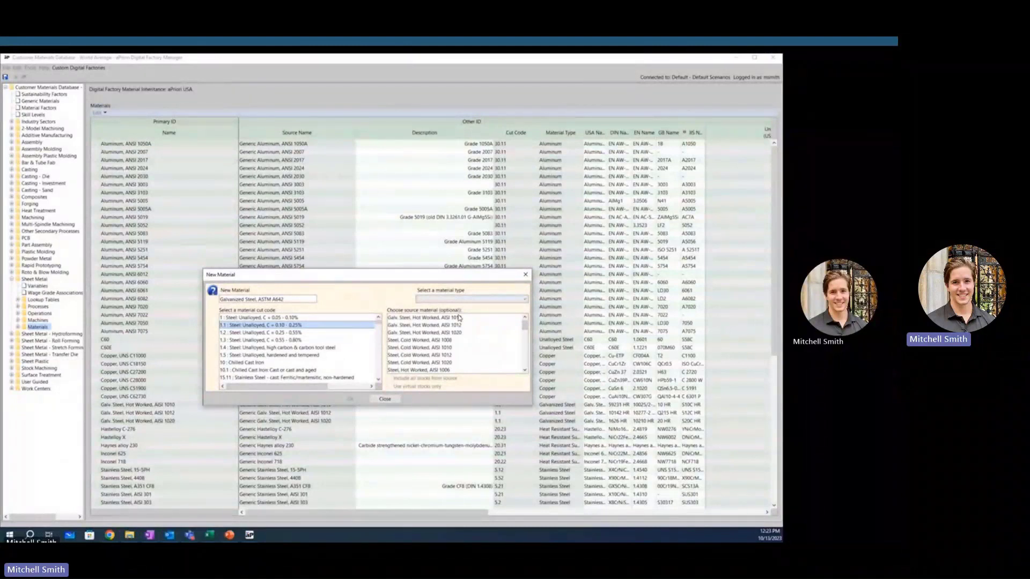
{"action": "mouse_move", "coordinate": [166, 532]}
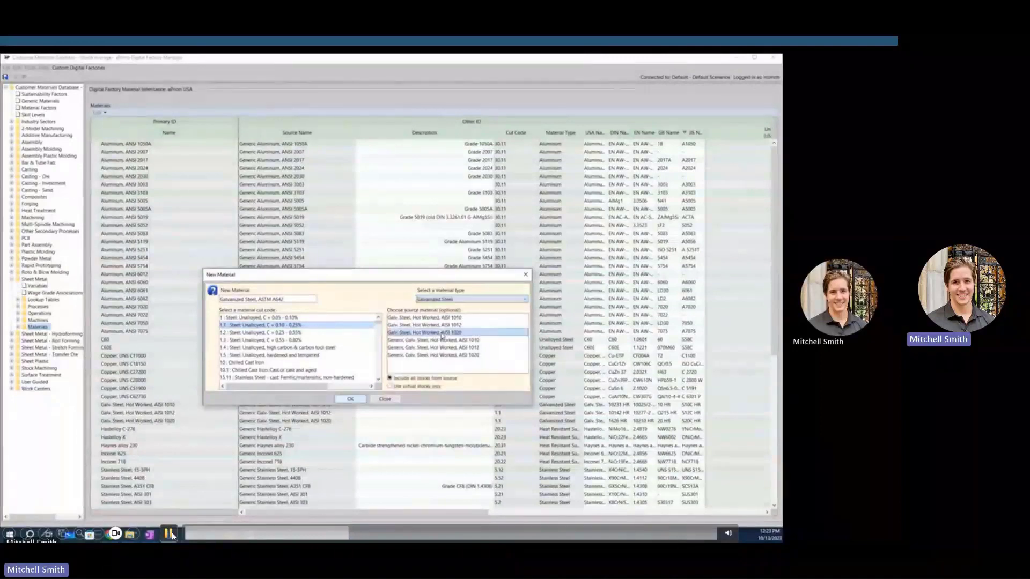
{"action": "left_click", "coordinate": [171, 533]}
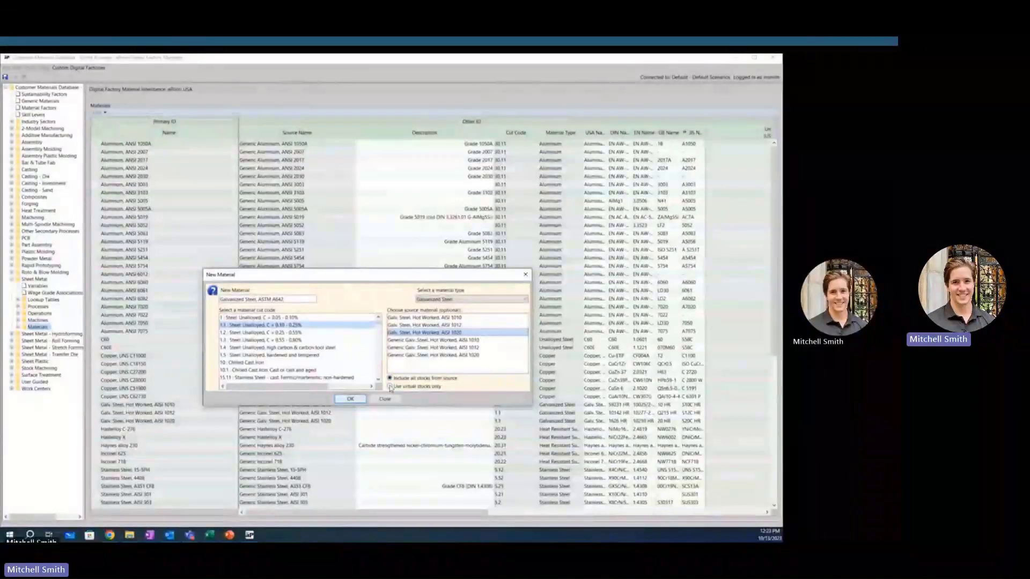
{"action": "mouse_move", "coordinate": [50, 442]}
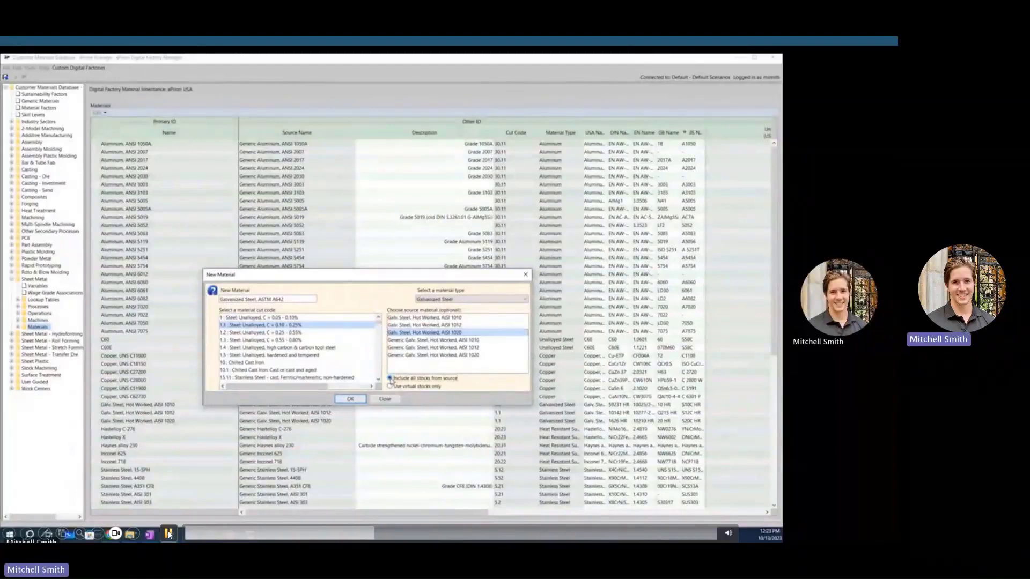
{"action": "left_click", "coordinate": [351, 400]}
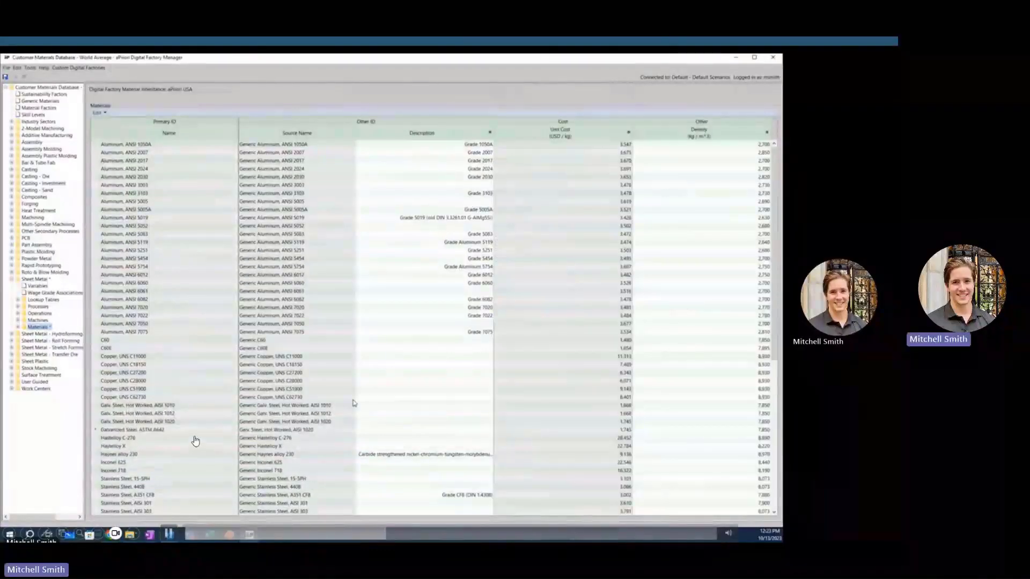
Review the Galvanized Steel, ASTM A642 attributes against its AISI 1020 source row and set the new material's base cost to 2.230.
{"action": "left_click", "coordinate": [147, 431]}
{"action": "key", "text": "Tab"}
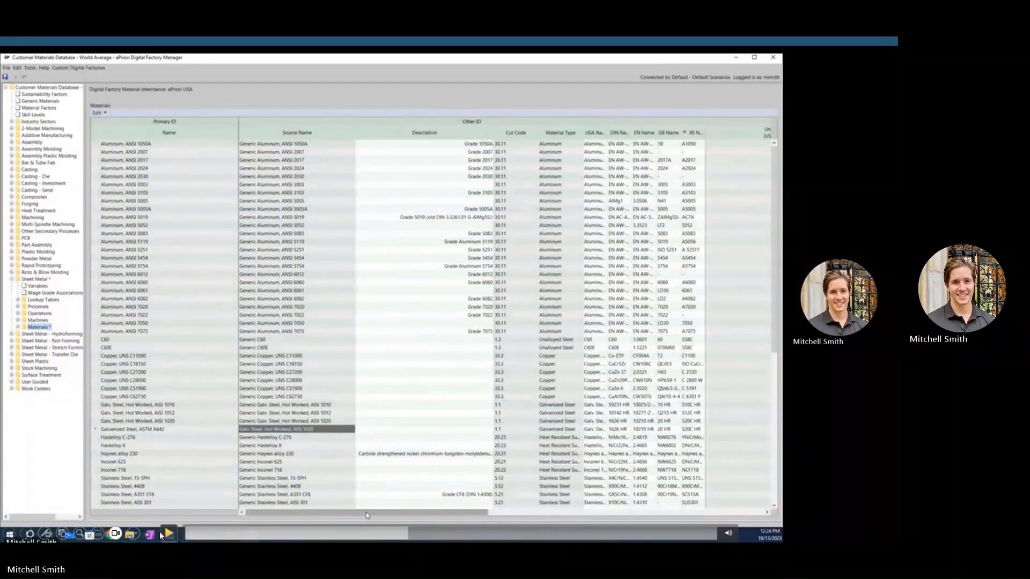
{"action": "left_click_drag", "start_coordinate": [367, 515], "coordinate": [460, 507]}
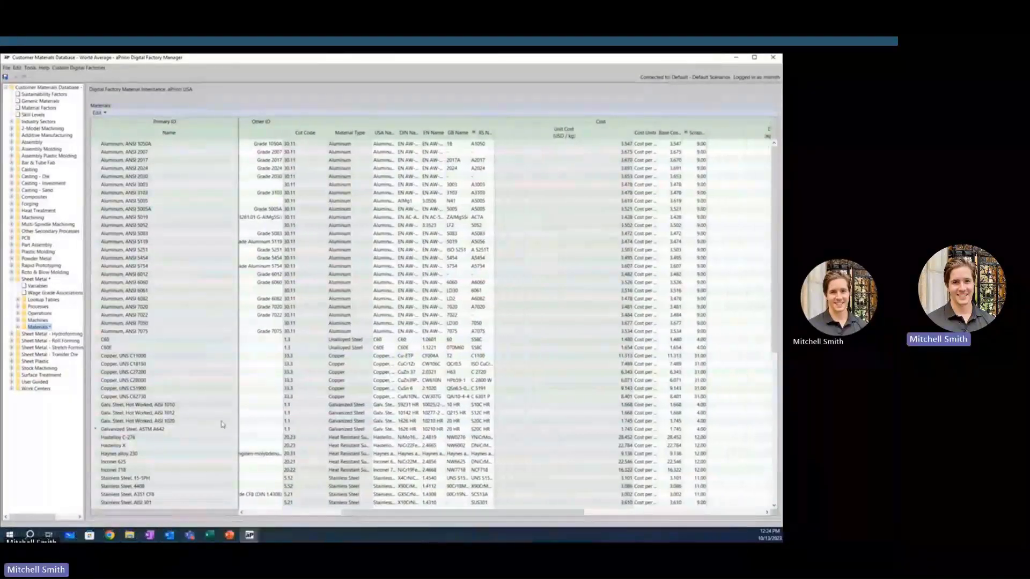
{"action": "left_click_drag", "start_coordinate": [223, 421], "coordinate": [223, 429]}
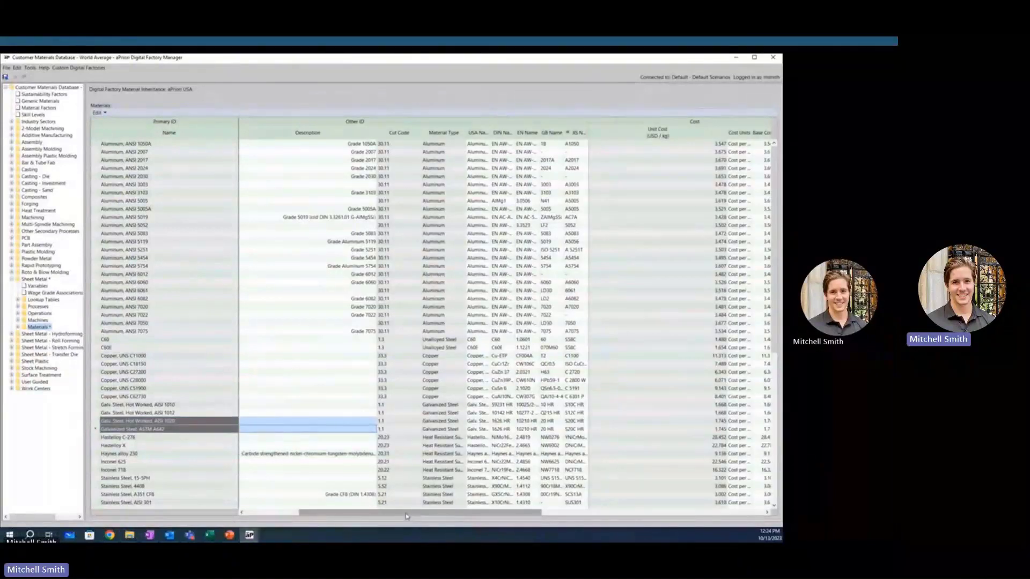
{"action": "left_click_drag", "start_coordinate": [406, 516], "coordinate": [514, 515]}
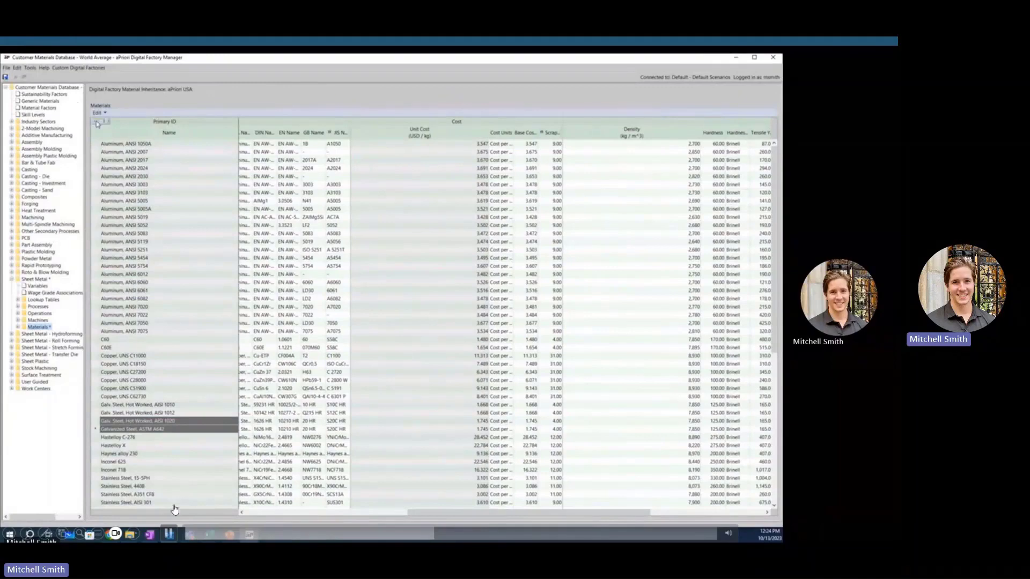
{"action": "mouse_move", "coordinate": [173, 529]}
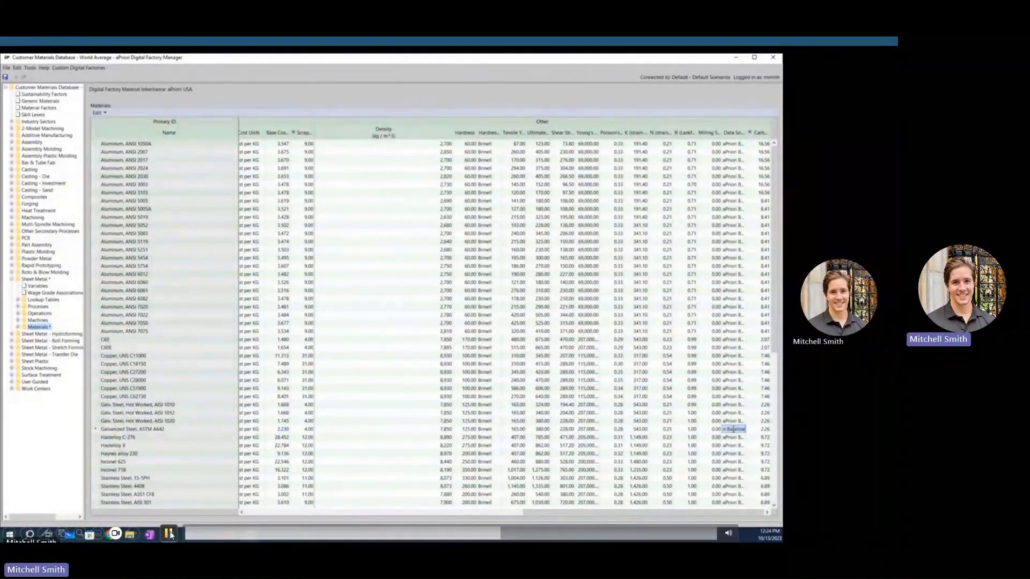
{"action": "left_click", "coordinate": [170, 533]}
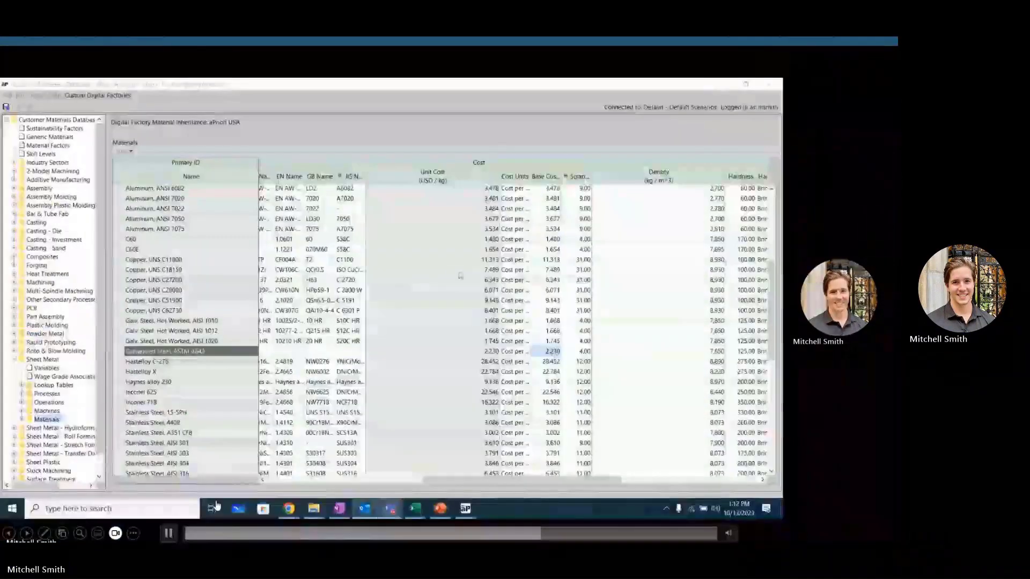
Return to the part costing window, assign Galvanized Steel, ASTM A642 as the material of AP-000-240 and recost it.
{"action": "left_click", "coordinate": [168, 533]}
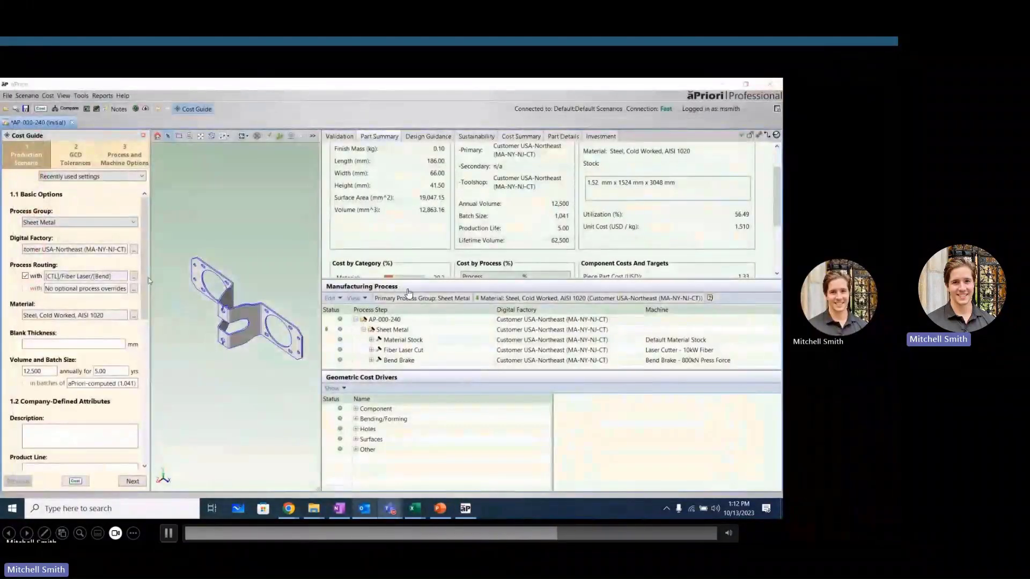
{"action": "left_click", "coordinate": [168, 533]}
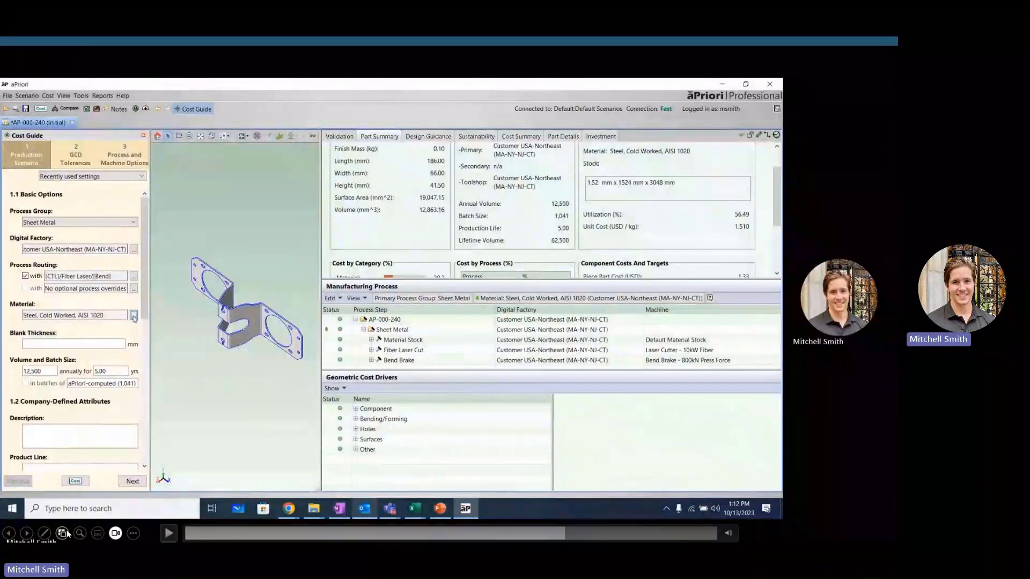
{"action": "left_click", "coordinate": [168, 533]}
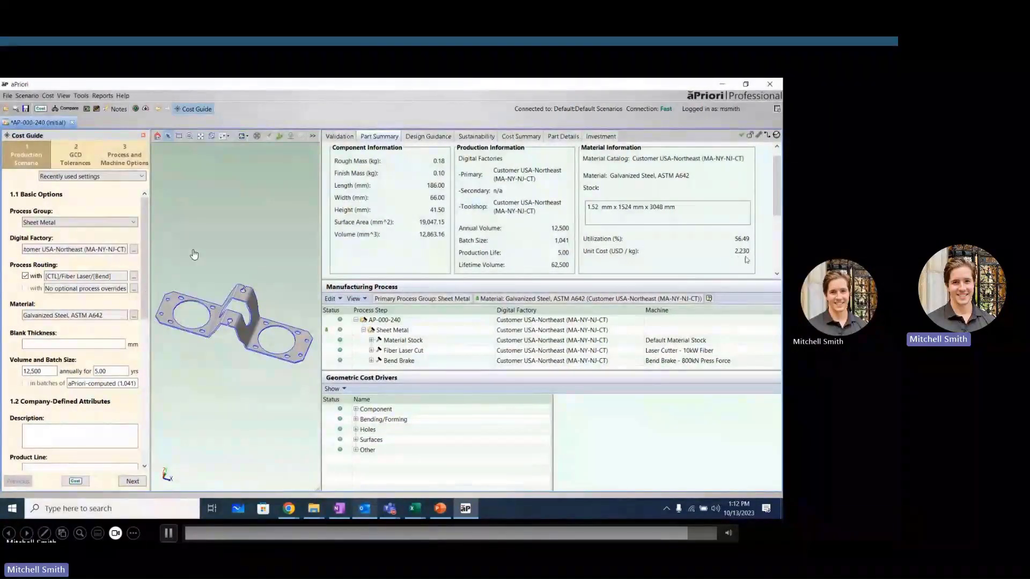
{"action": "left_click", "coordinate": [169, 533]}
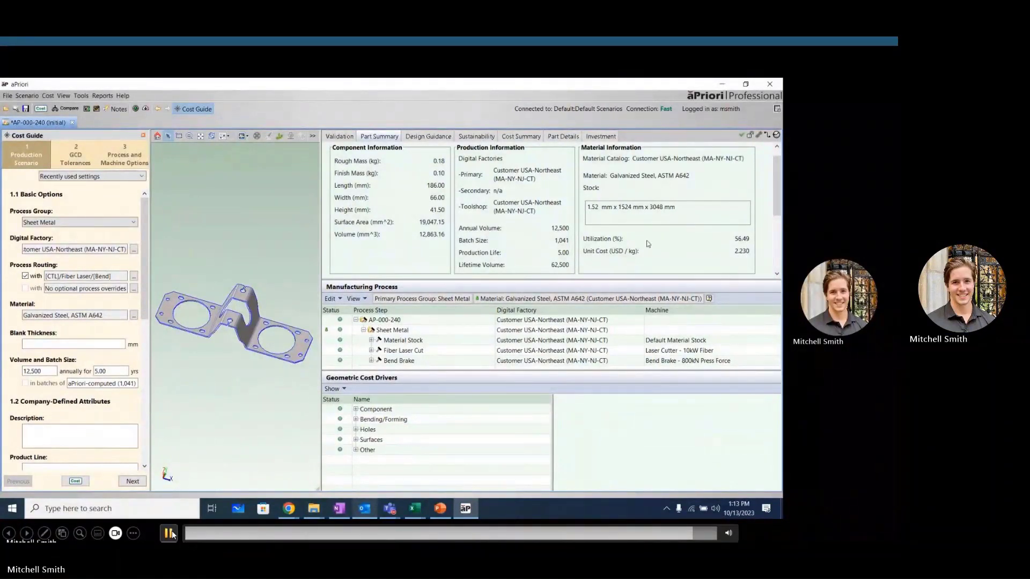
{"action": "left_click", "coordinate": [170, 533]}
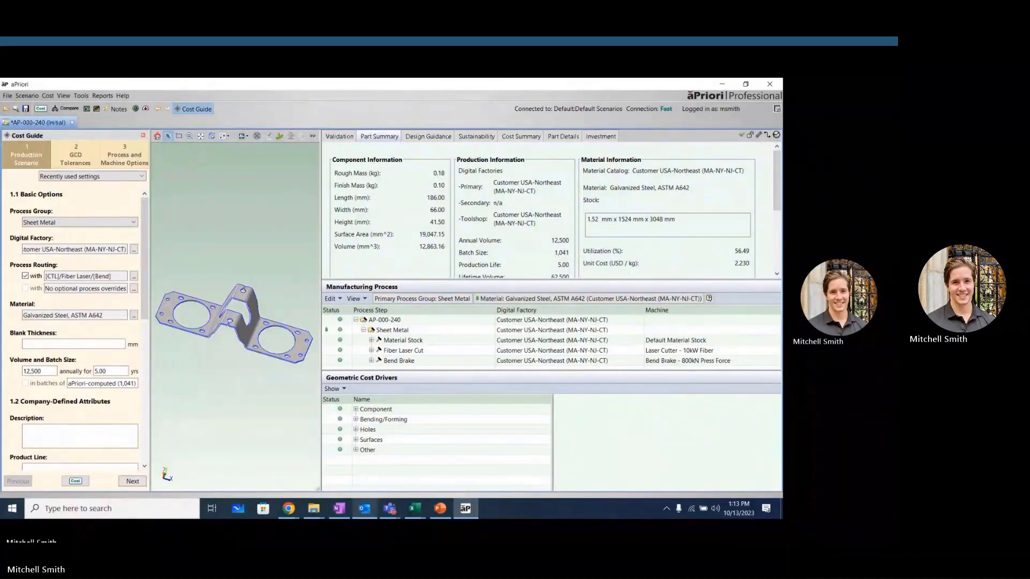
{"action": "mouse_move", "coordinate": [538, 263]}
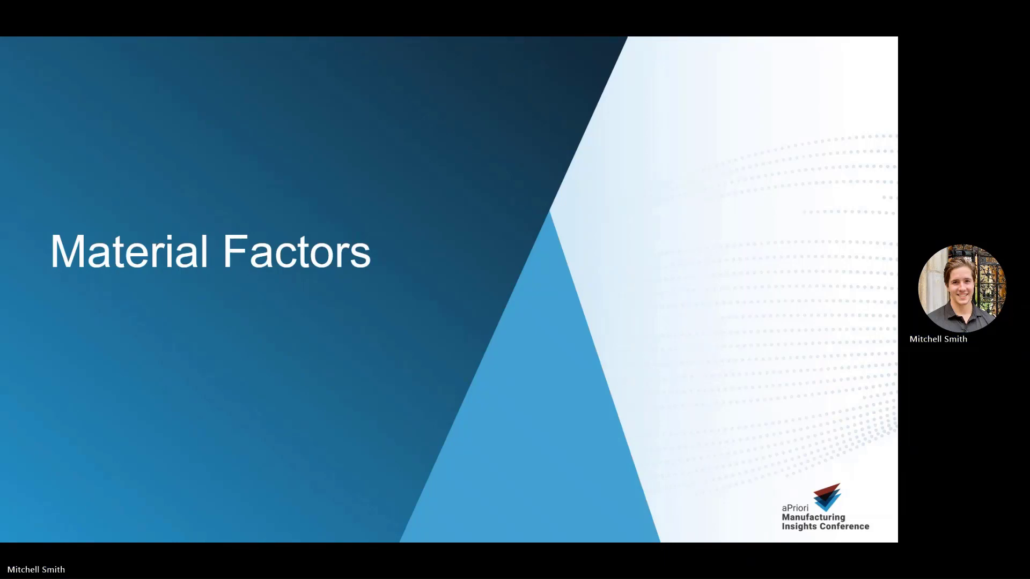
{"action": "left_click", "coordinate": [365, 175]}
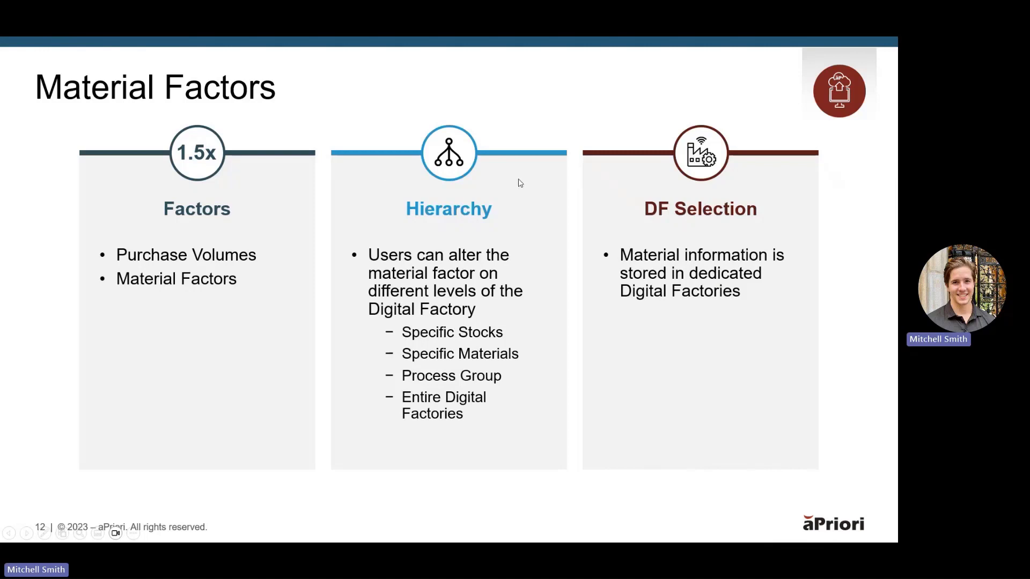
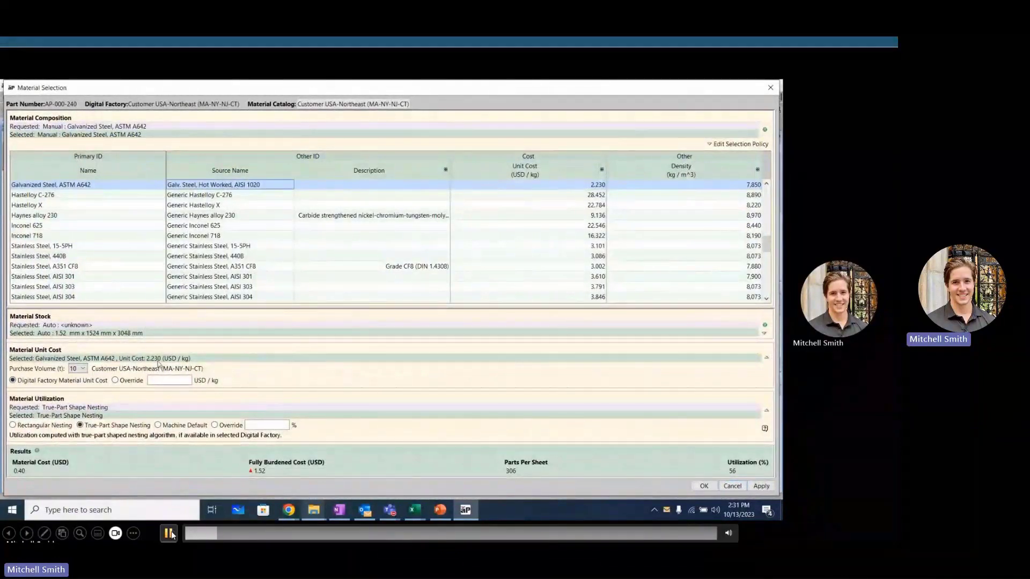
Set the purchase volume for Galvanized Steel, ASTM A642 to 0.5 t in the material selection.
{"action": "left_click", "coordinate": [169, 533]}
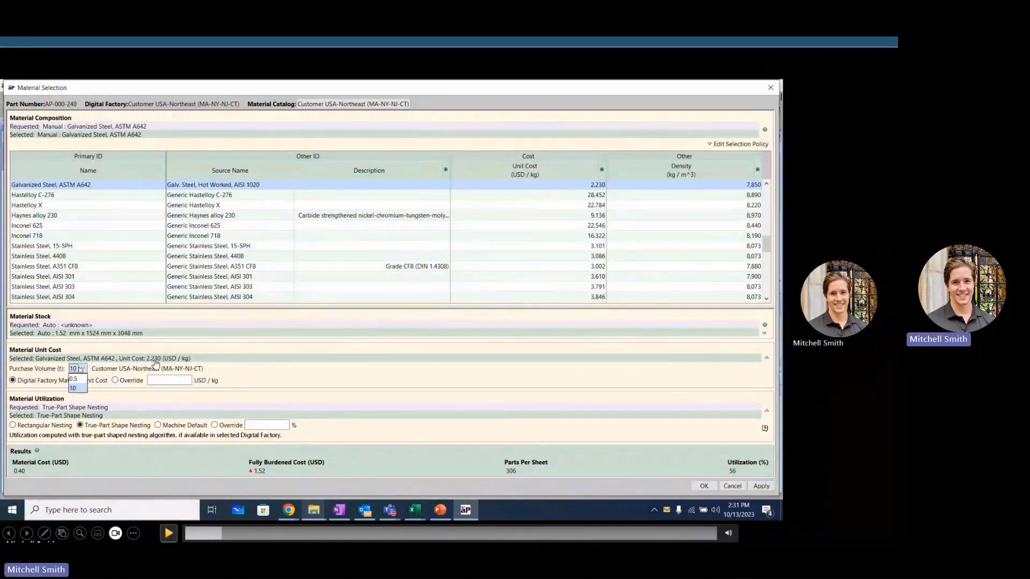
{"action": "left_click", "coordinate": [171, 532]}
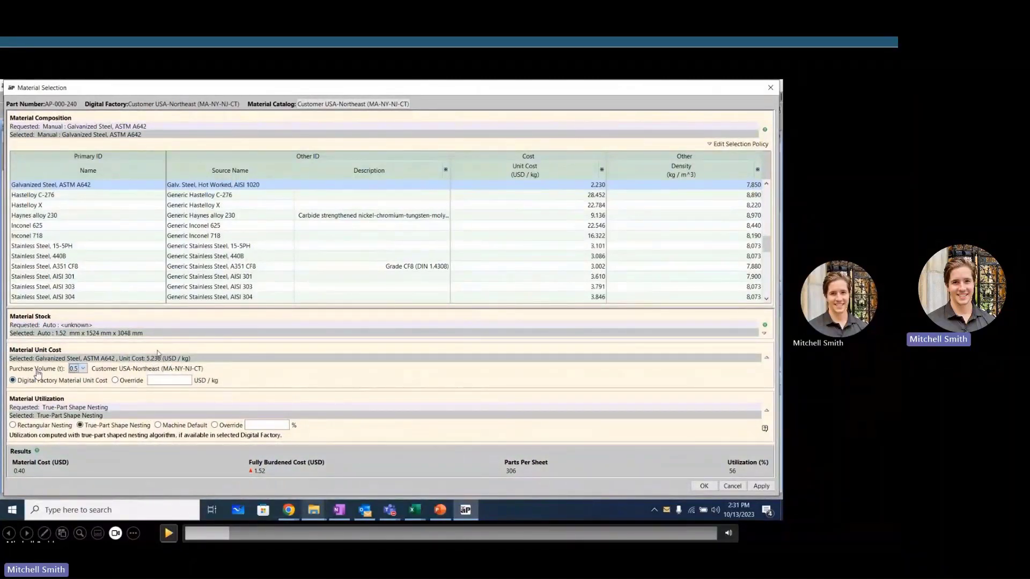
Open the Customer Materials Database material factors and examine the database-level purchase volumes, purchase factors and default setting.
{"action": "left_click", "coordinate": [168, 532]}
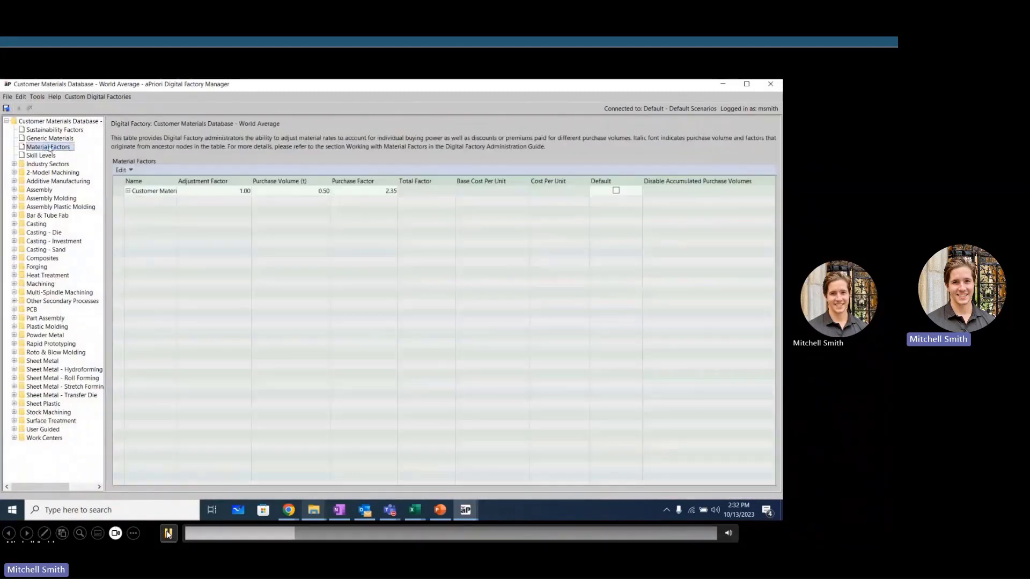
{"action": "left_click", "coordinate": [167, 533]}
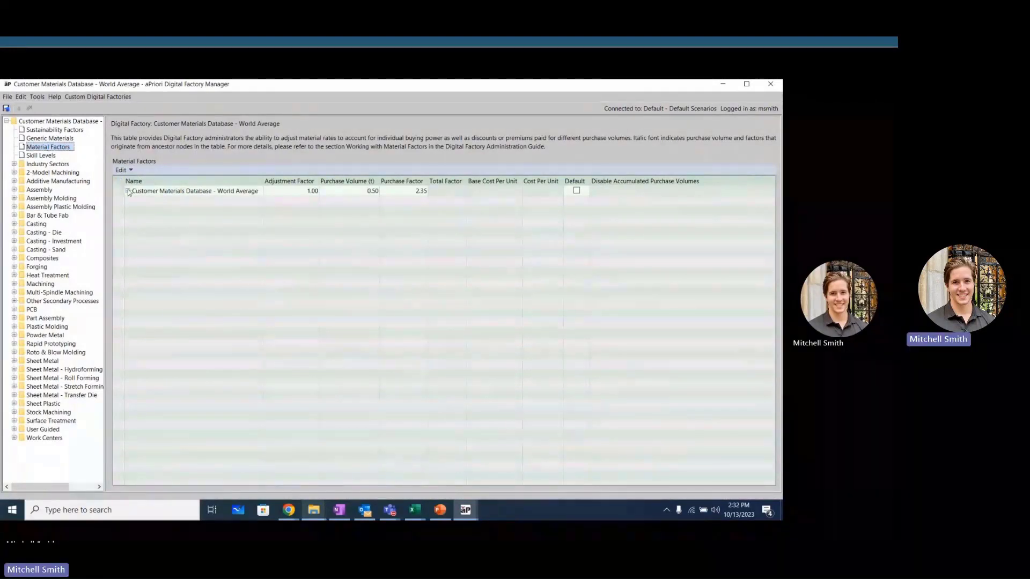
{"action": "mouse_move", "coordinate": [170, 535]}
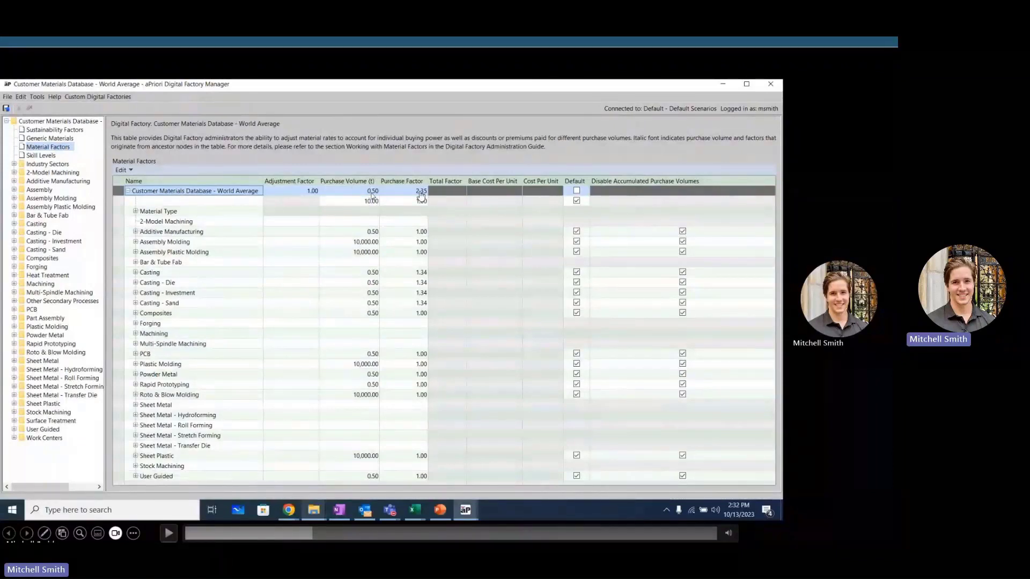
{"action": "left_click", "coordinate": [169, 533]}
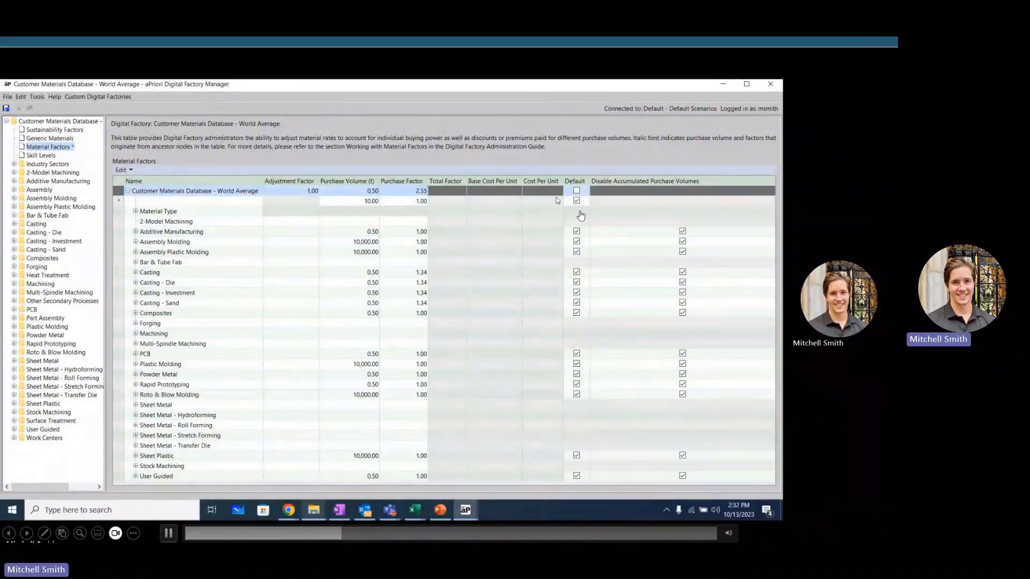
{"action": "left_click", "coordinate": [169, 533]}
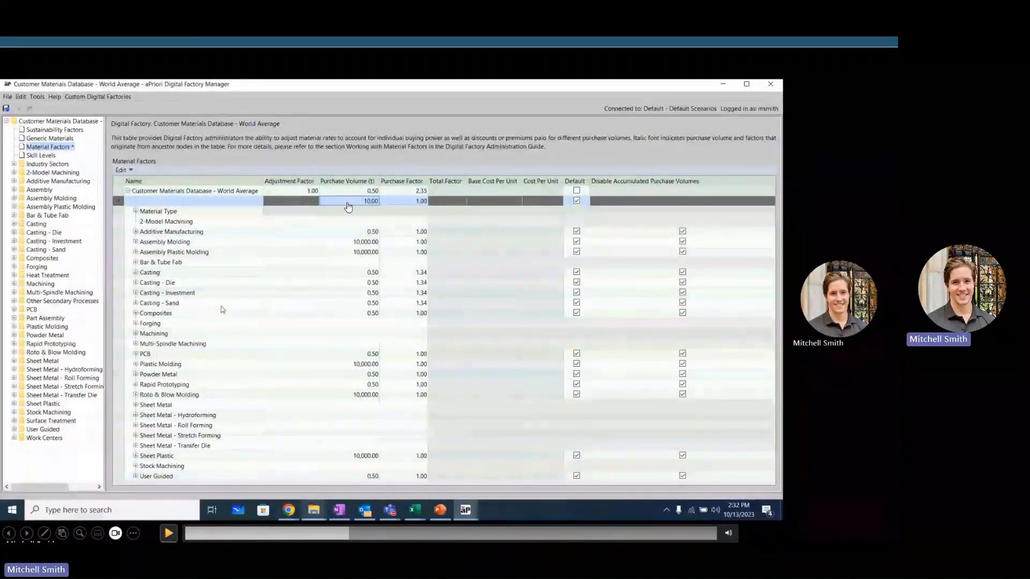
Add a Sheet Metal material factor with purchase volume 2.50 and purchase factor 1.85, and select that group's volume rows.
{"action": "left_click", "coordinate": [169, 533]}
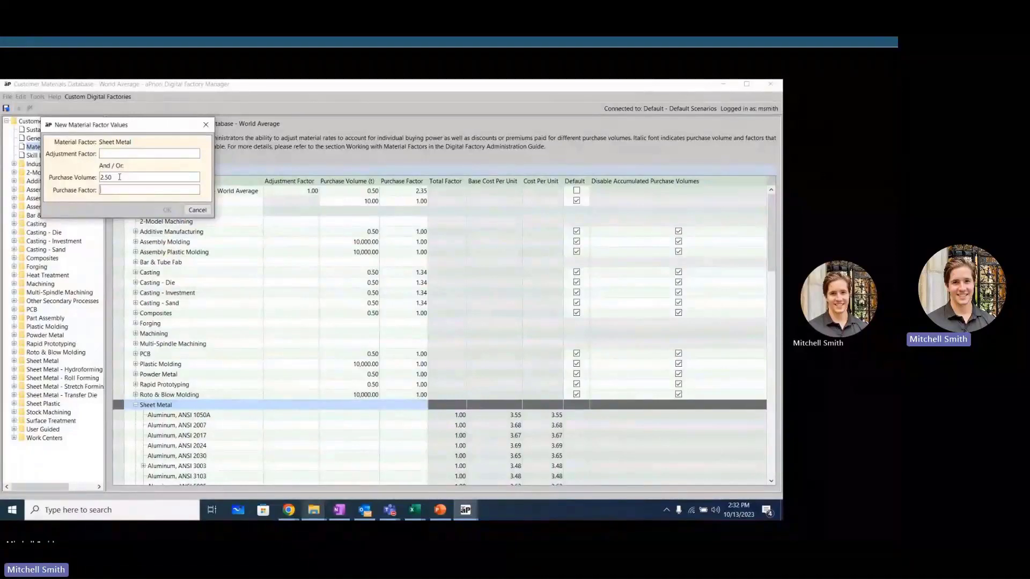
{"action": "type", "text": ".85"}
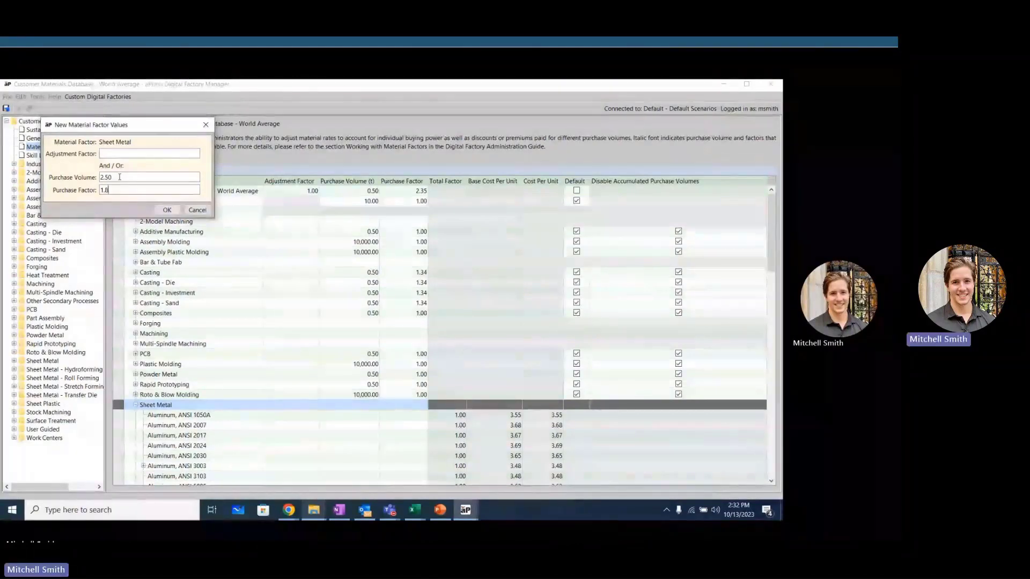
{"action": "left_click", "coordinate": [167, 210]}
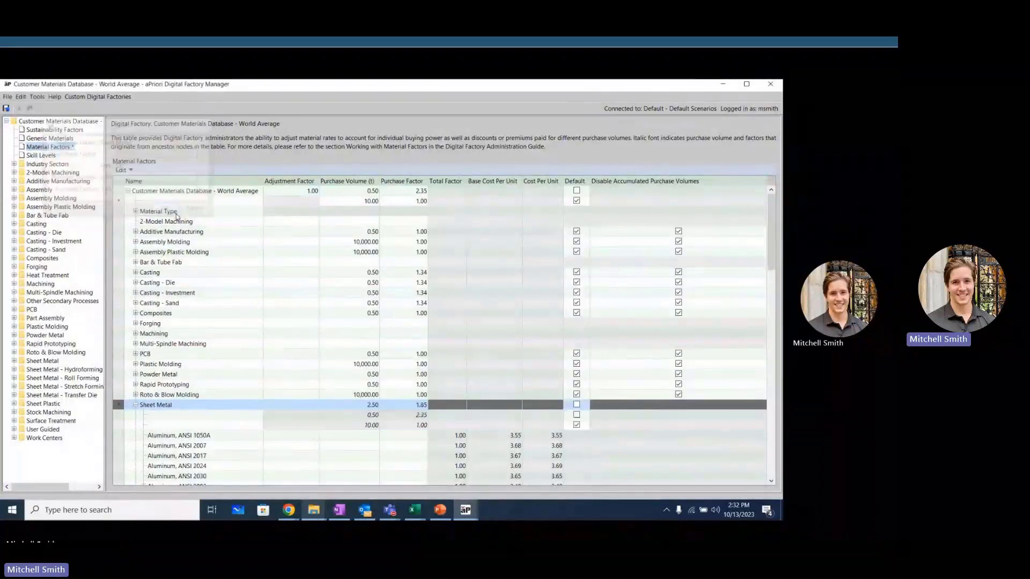
{"action": "left_click", "coordinate": [384, 427]}
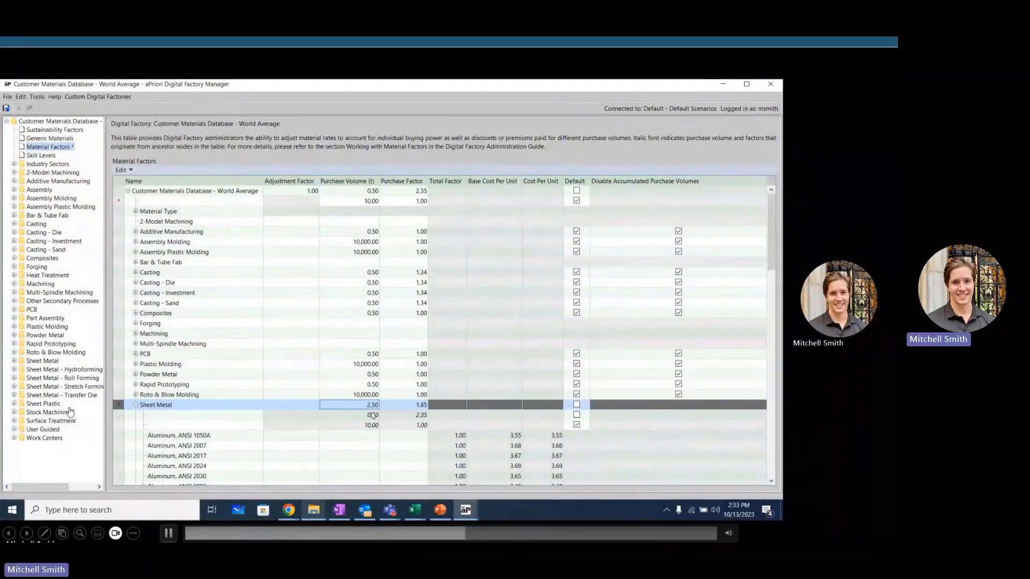
{"action": "left_click", "coordinate": [170, 532]}
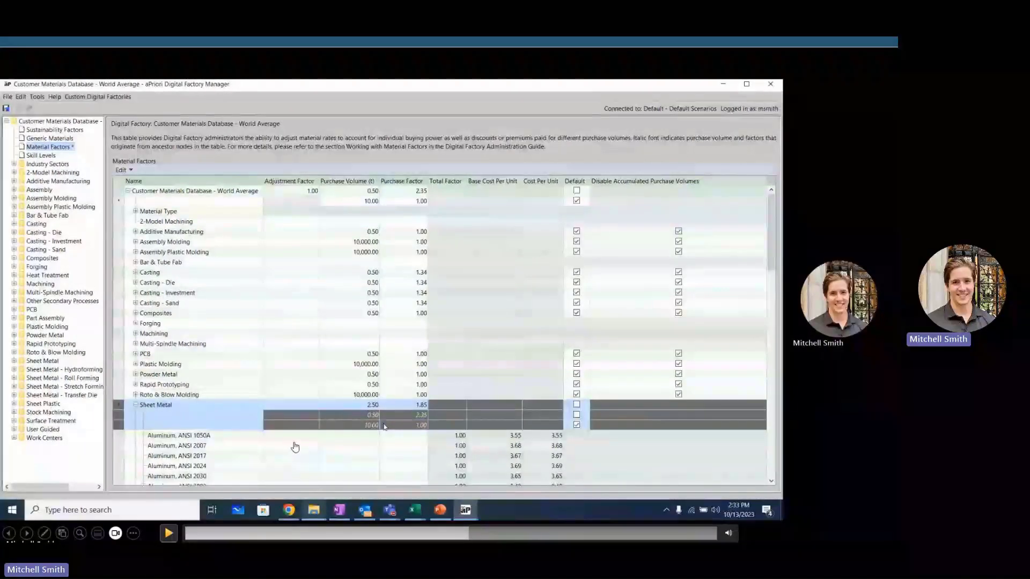
Switch to the part costing window and recost AP-000-240 with Galvanized Steel, ASTM A642 at a purchase volume of 2.5 t.
{"action": "left_click", "coordinate": [169, 533]}
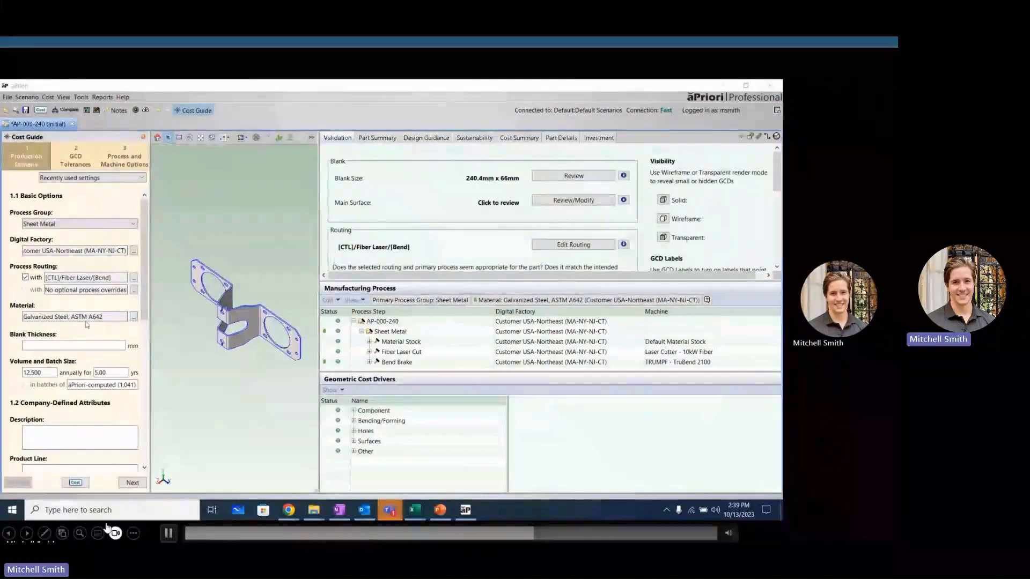
{"action": "left_click", "coordinate": [168, 533]}
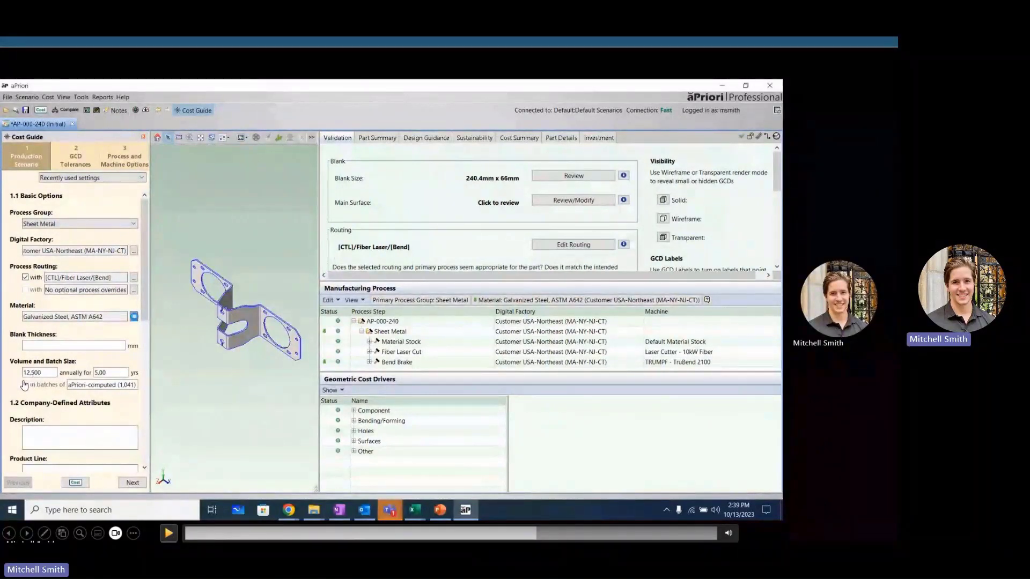
{"action": "left_click", "coordinate": [168, 532]}
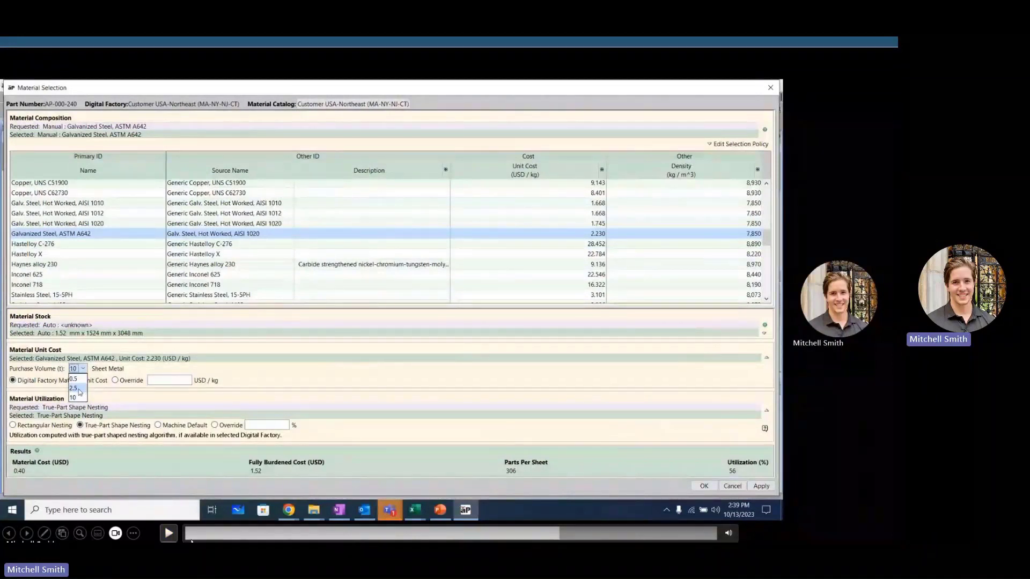
{"action": "left_click", "coordinate": [169, 533]}
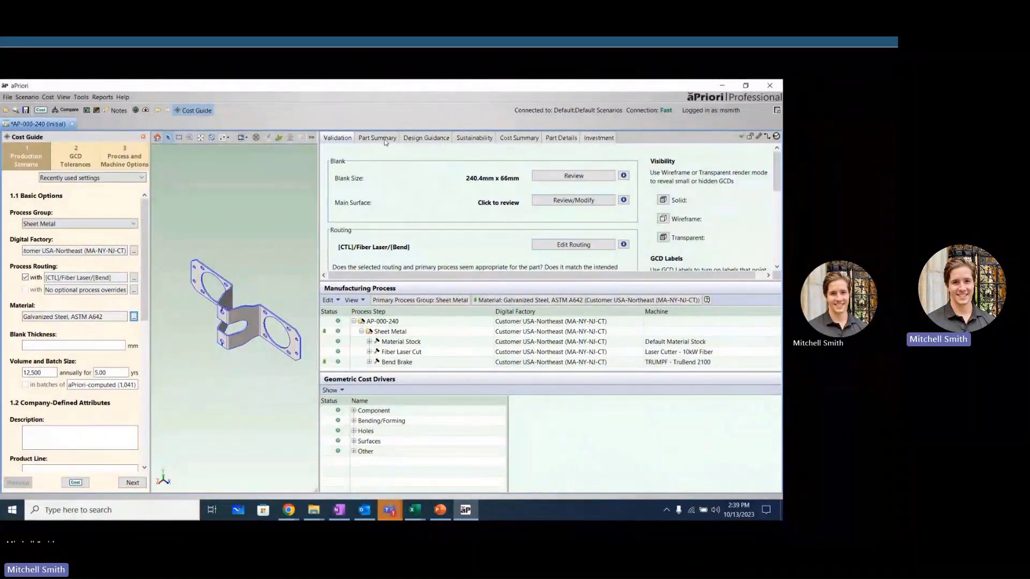
Compare the current and previous material and fully burdened costs in the cost summary, and review the part summary's cost breakdown.
{"action": "left_click", "coordinate": [510, 141]}
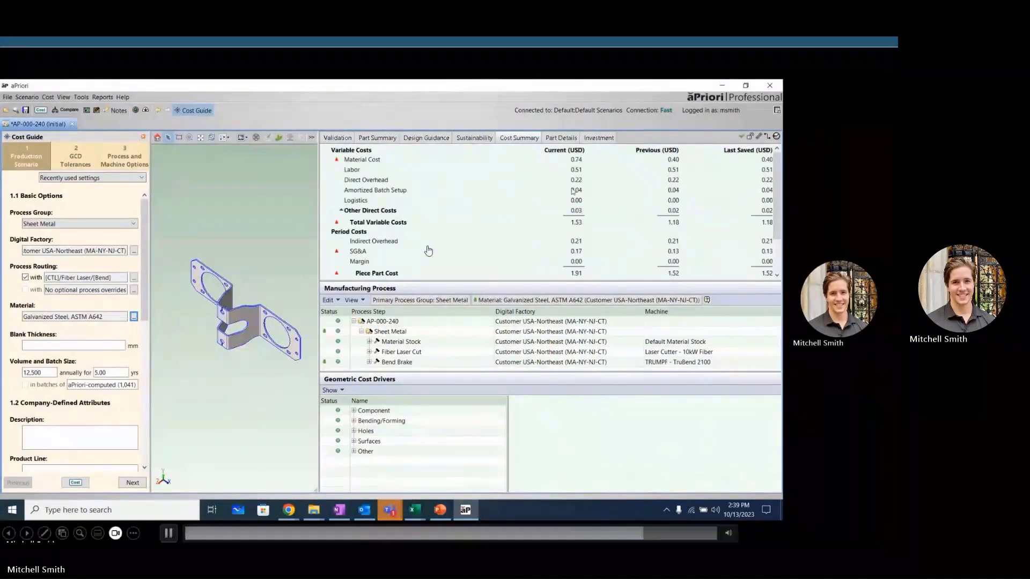
{"action": "left_click", "coordinate": [576, 159]}
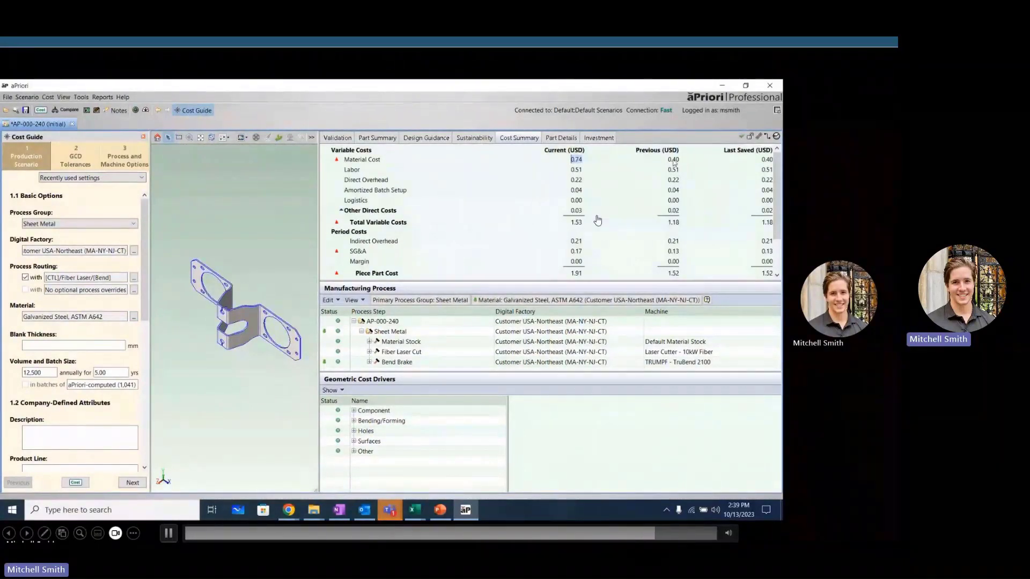
{"action": "scroll", "coordinate": [617, 215], "scroll_direction": "down", "scroll_amount": 3}
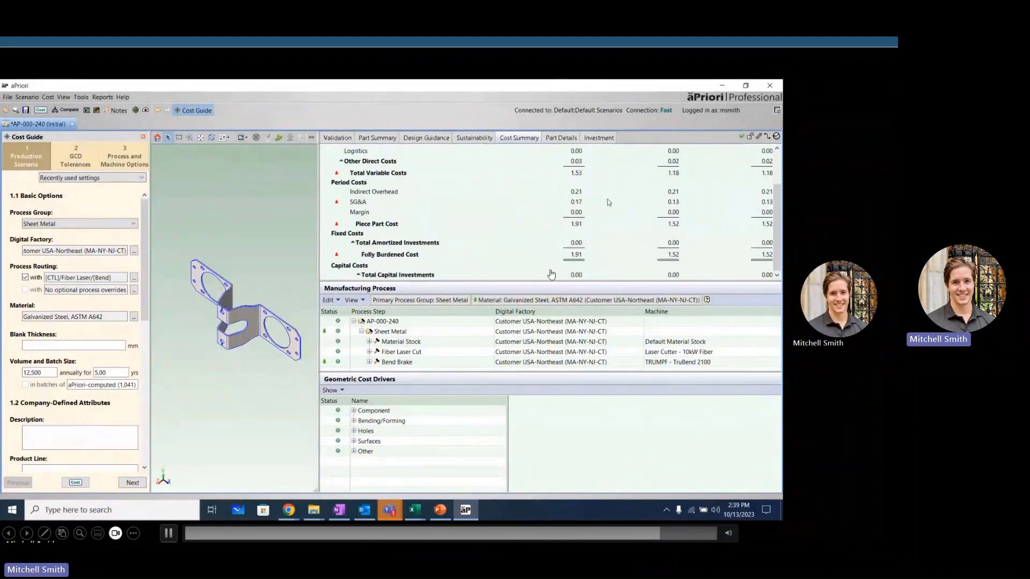
{"action": "left_click", "coordinate": [576, 255]}
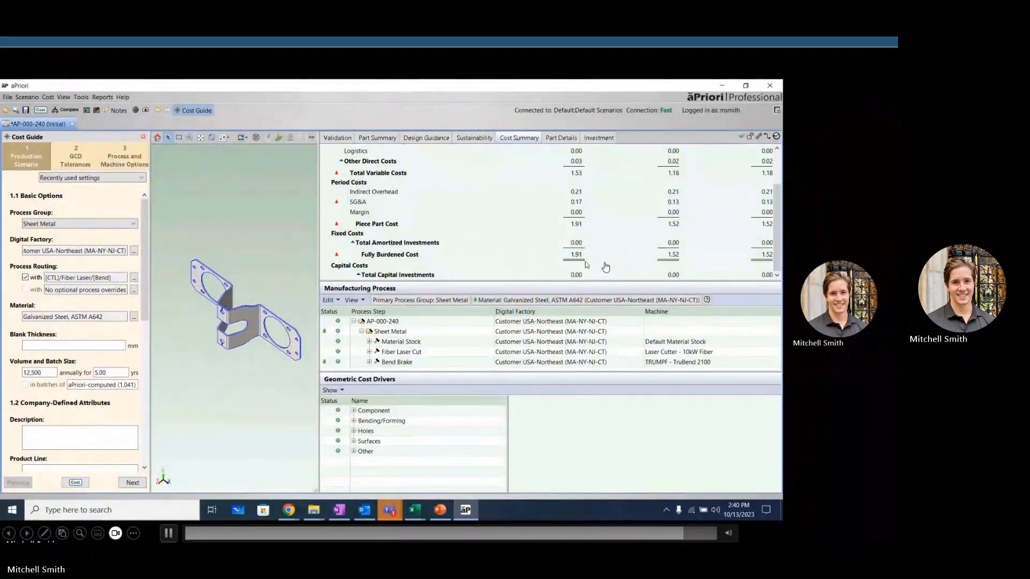
{"action": "scroll", "coordinate": [604, 267], "scroll_direction": "up", "scroll_amount": 2}
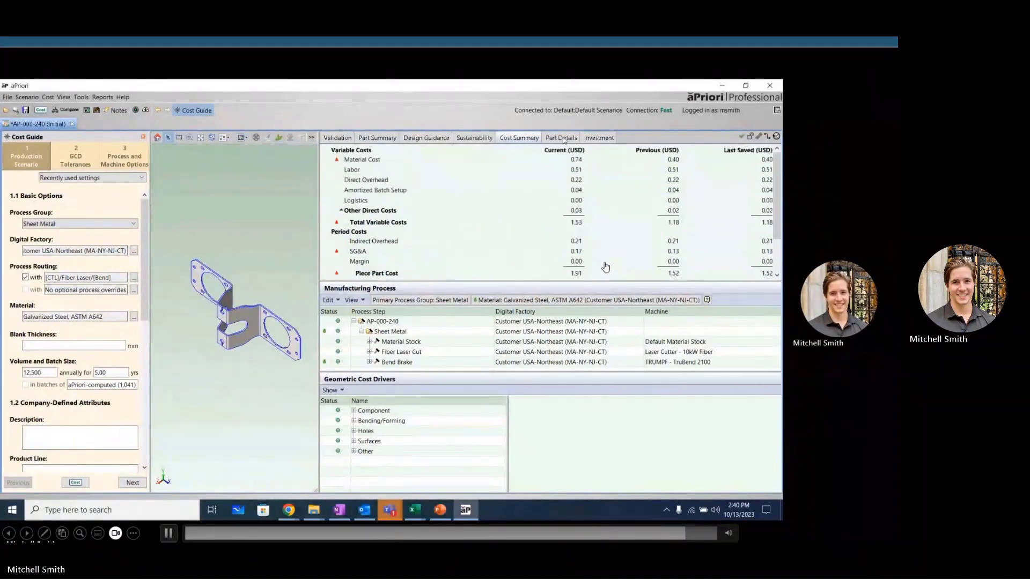
{"action": "left_click", "coordinate": [377, 138]}
{"action": "scroll", "coordinate": [662, 264], "scroll_direction": "down", "scroll_amount": 3}
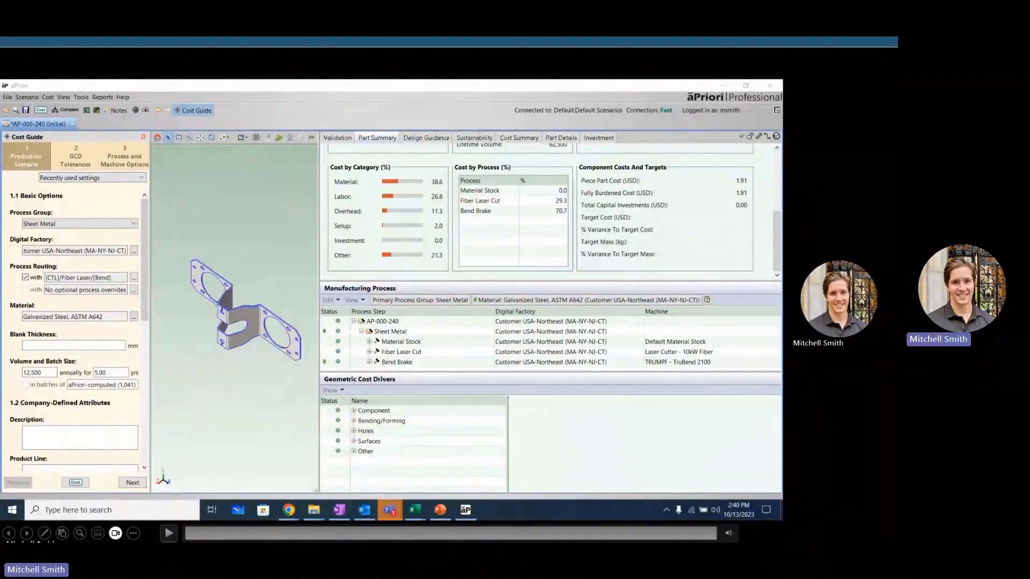
{"action": "mouse_move", "coordinate": [698, 220]}
{"action": "left_click", "coordinate": [791, 384]}
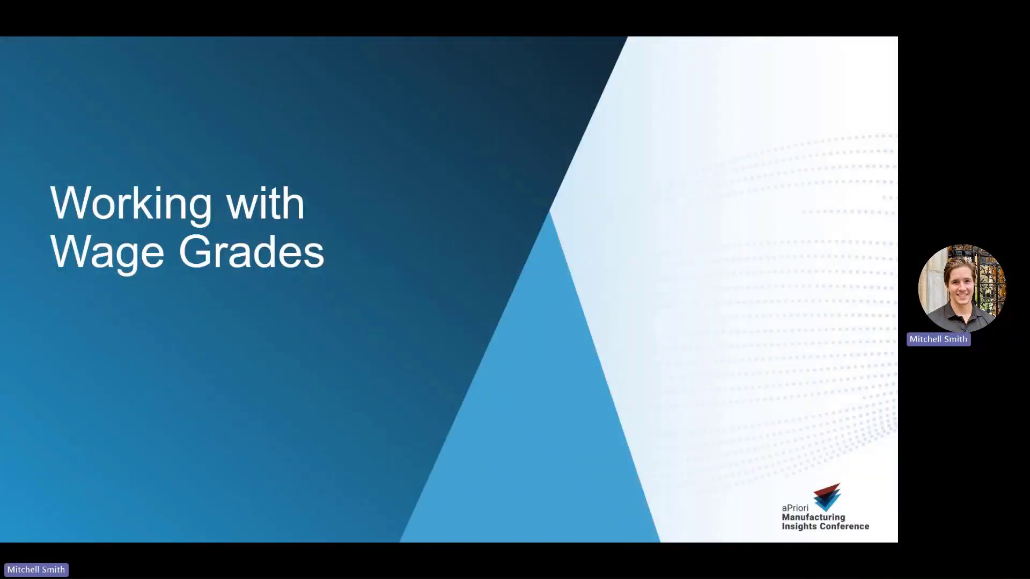
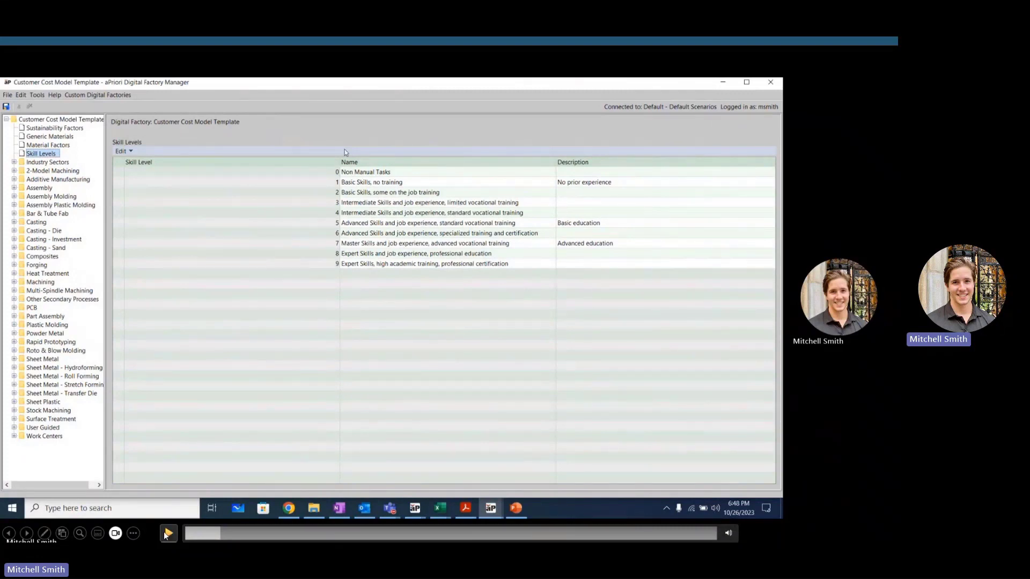
Add skill level 50 named Customer Skill Level, described as Custom, to the Customer Cost Model Template.
{"action": "left_click", "coordinate": [166, 534]}
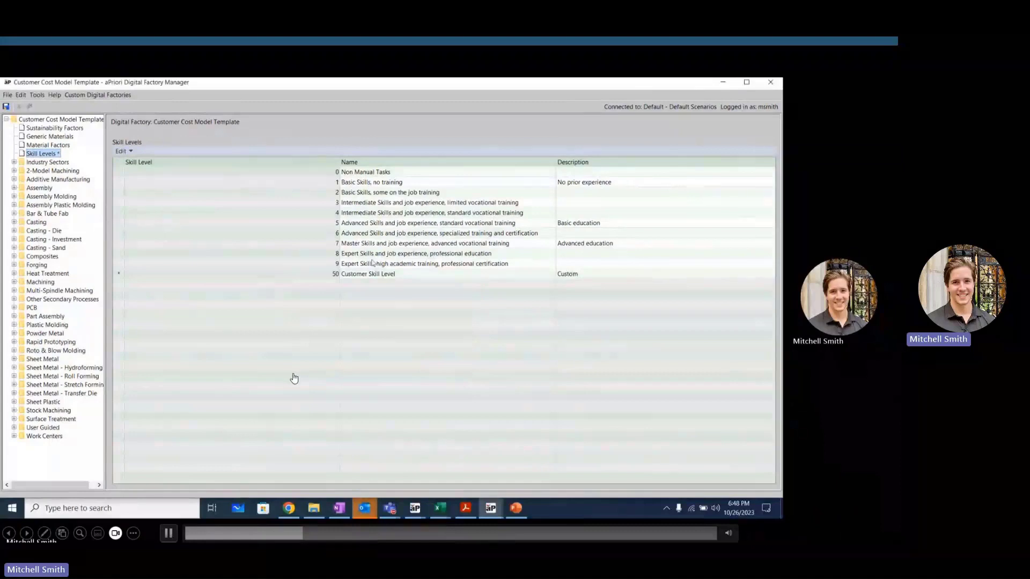
{"action": "left_click", "coordinate": [163, 534]}
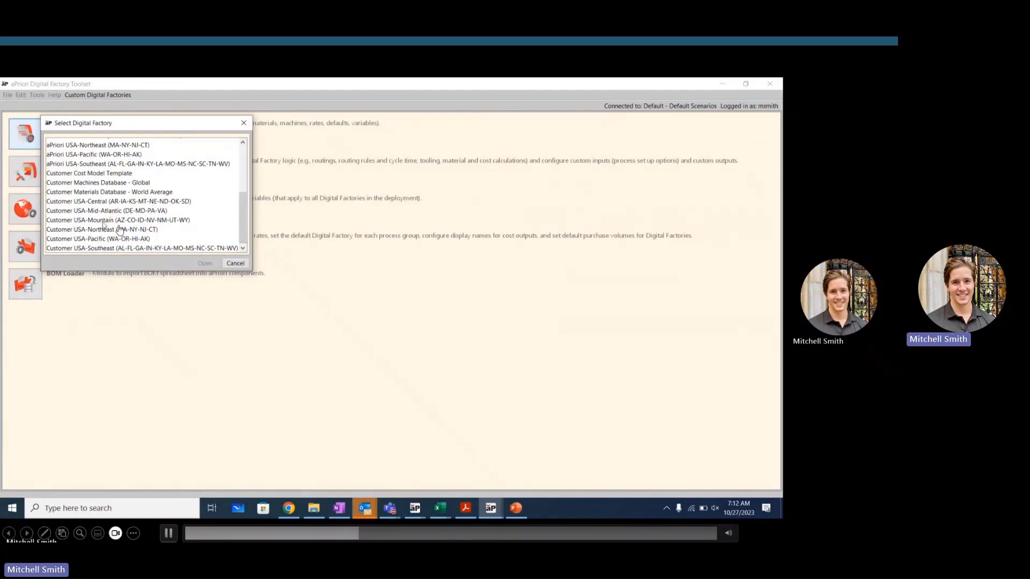
Open the Customer USA-Northeast (MA-NY-NJ-CT) digital factory and add a World Average wage grade with labor rate 51.00, skill level 50 and process type Metal.
{"action": "left_click", "coordinate": [171, 533]}
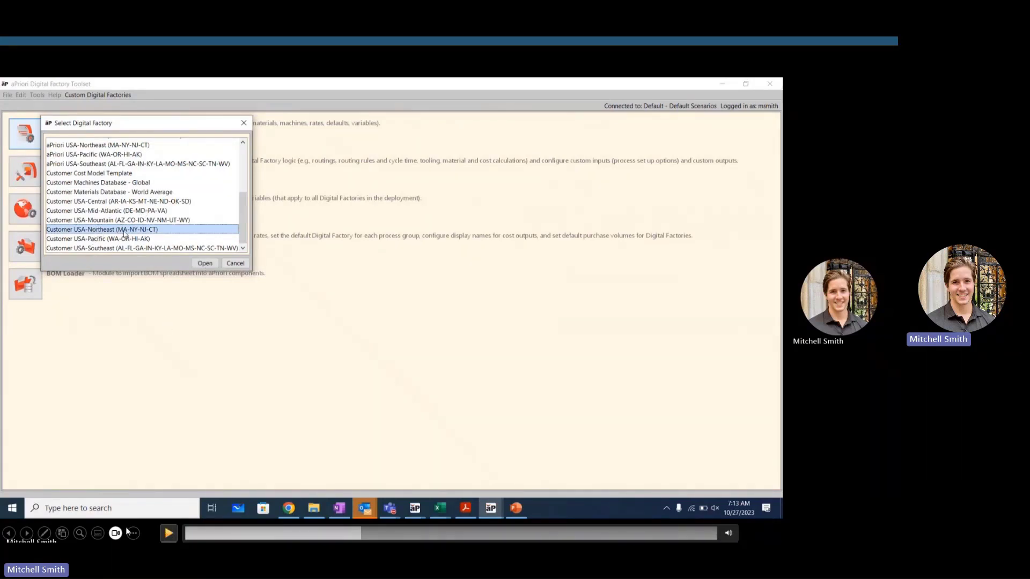
{"action": "left_click", "coordinate": [168, 534]}
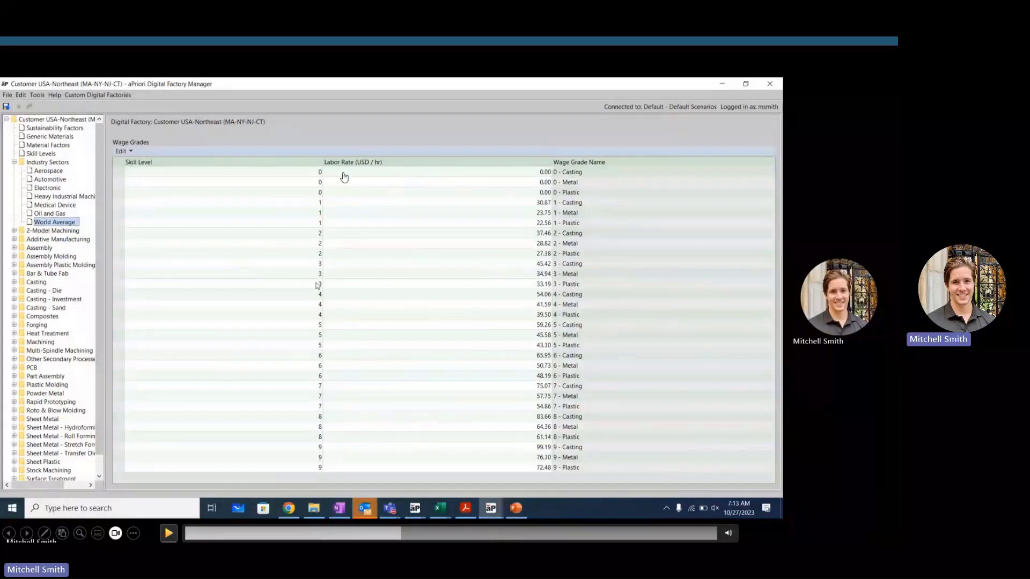
{"action": "left_click", "coordinate": [169, 533]}
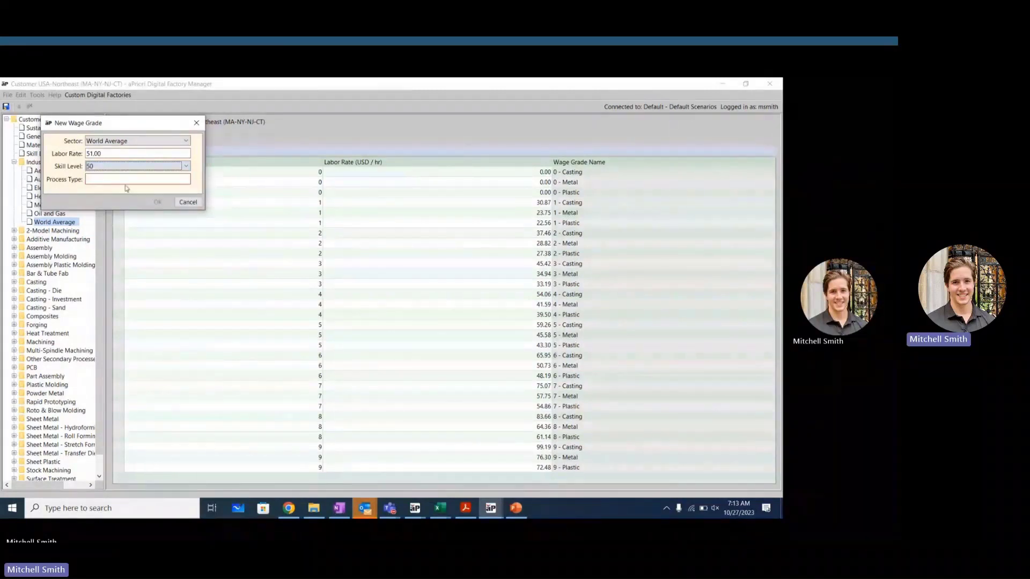
Assign wage grade 50 - Metal to the Bend Brake process in the Sheet Metal wage grade associations for the World Average sector.
{"action": "mouse_move", "coordinate": [196, 469]}
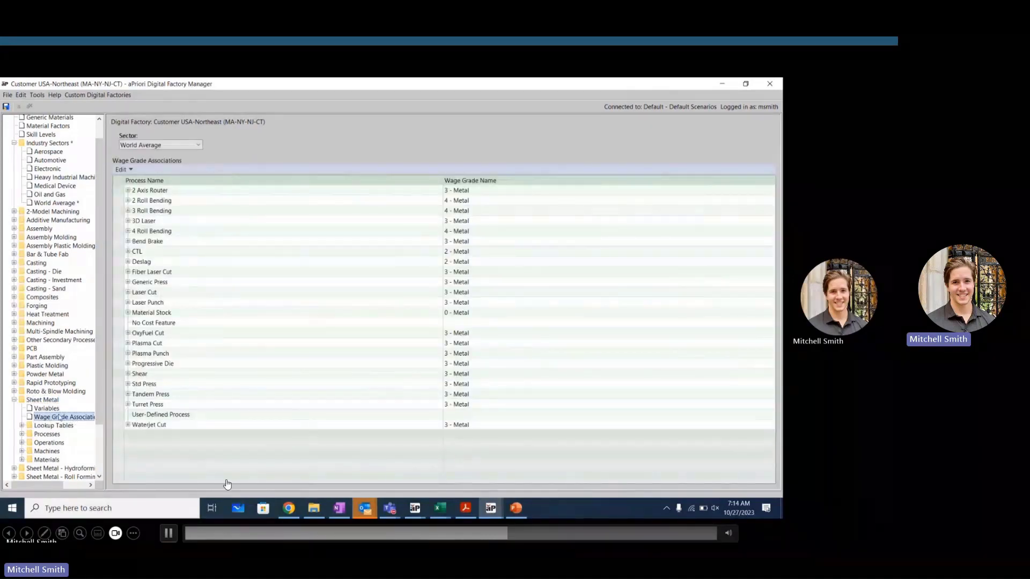
{"action": "left_click", "coordinate": [169, 533]}
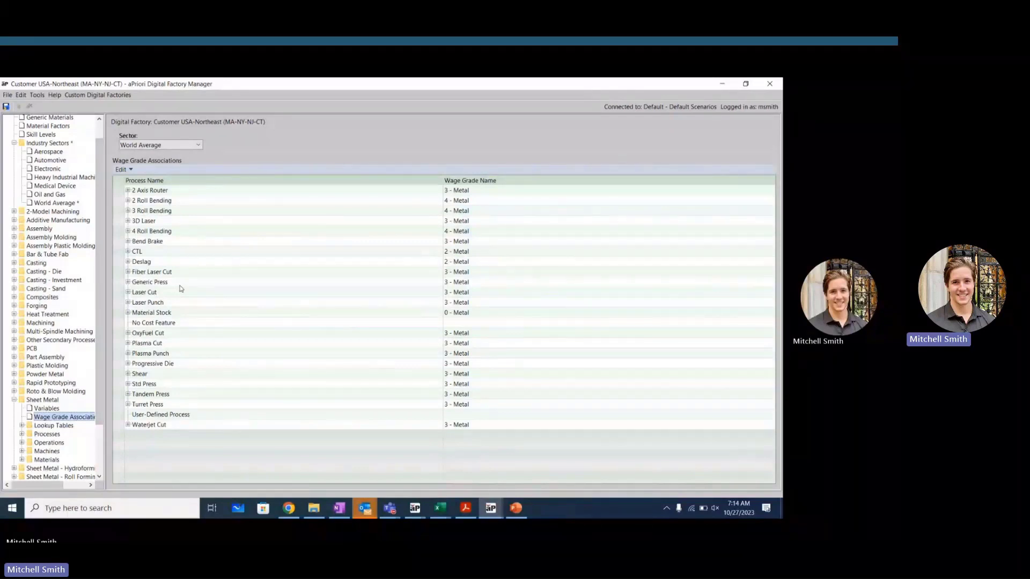
{"action": "mouse_move", "coordinate": [61, 466]}
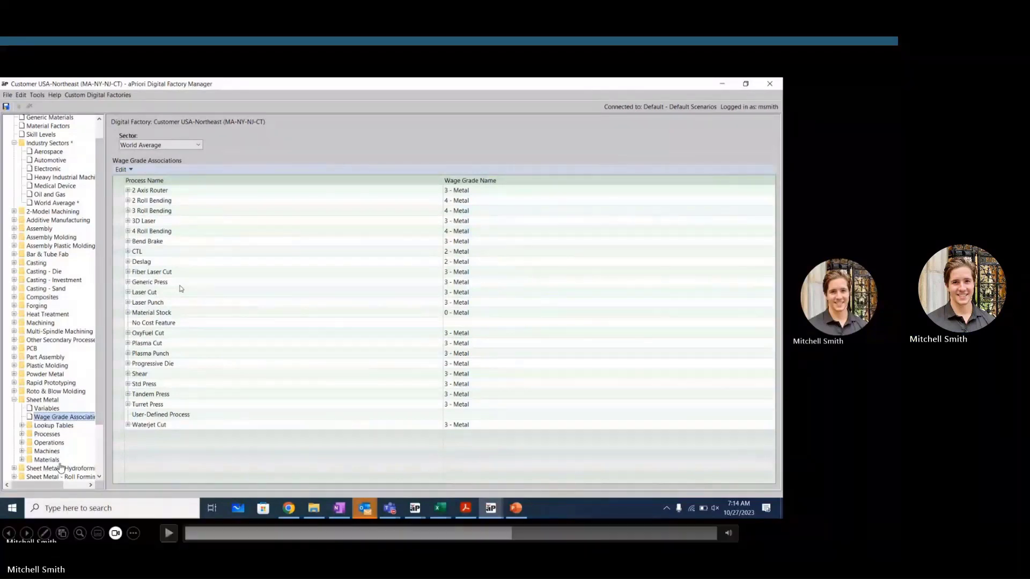
{"action": "left_click", "coordinate": [168, 532]}
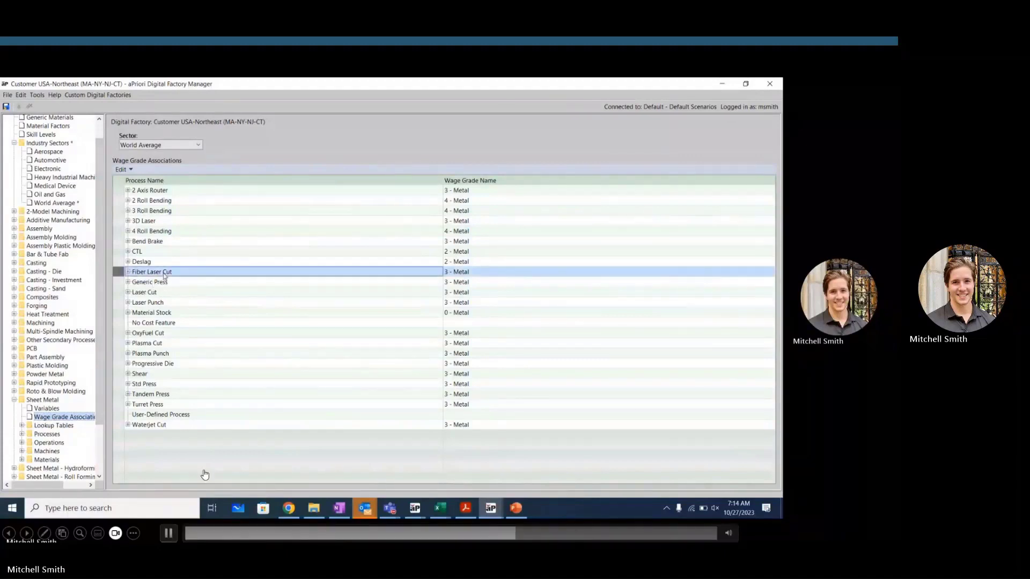
{"action": "left_click", "coordinate": [175, 244], "text": "ctrl"}
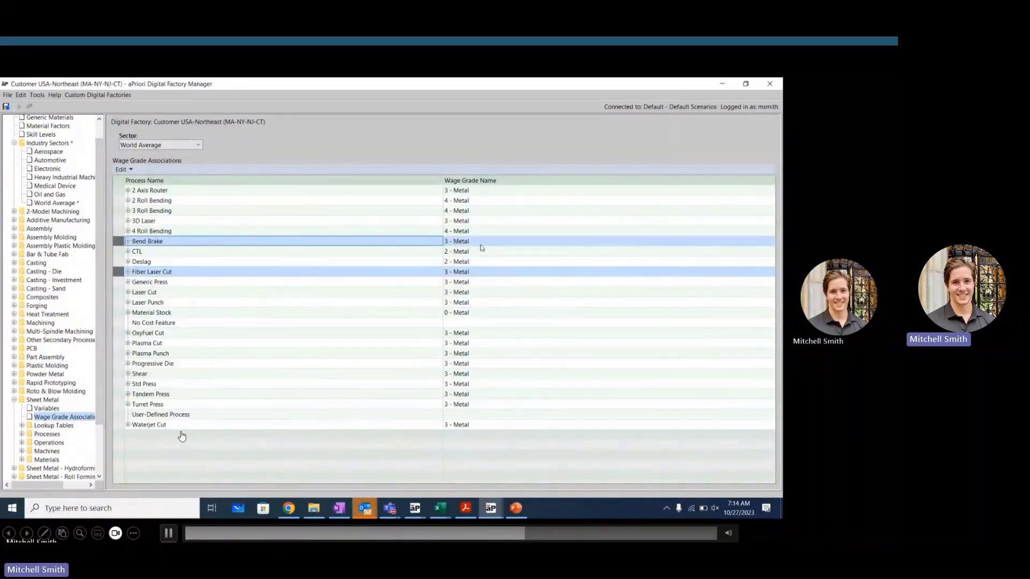
{"action": "left_click", "coordinate": [465, 240]}
{"action": "left_click", "coordinate": [464, 240]}
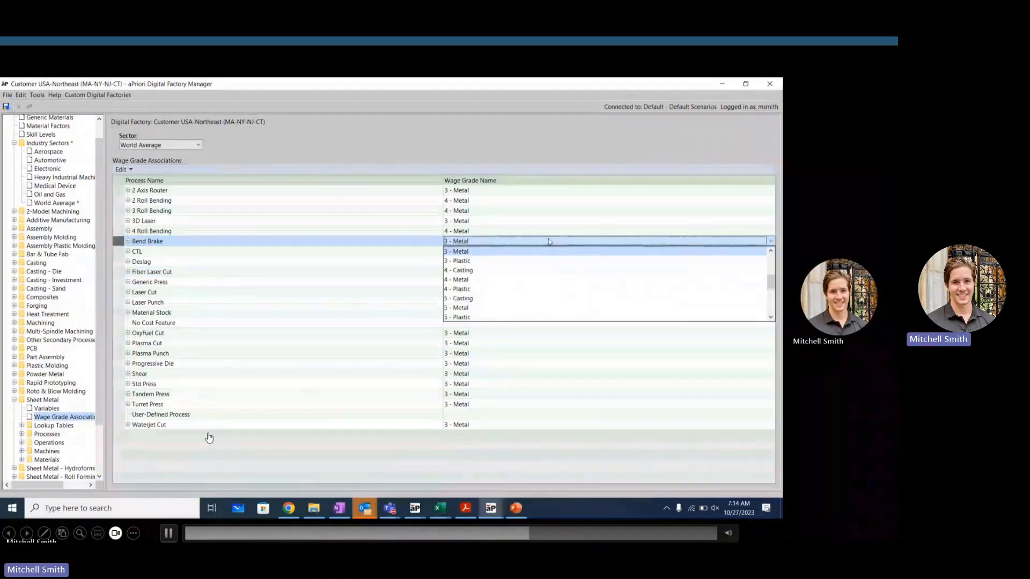
{"action": "key", "text": "Down"}
{"action": "key", "text": "Down"}
{"action": "key", "text": "Down"}
{"action": "left_click_drag", "start_coordinate": [769, 279], "coordinate": [770, 290]}
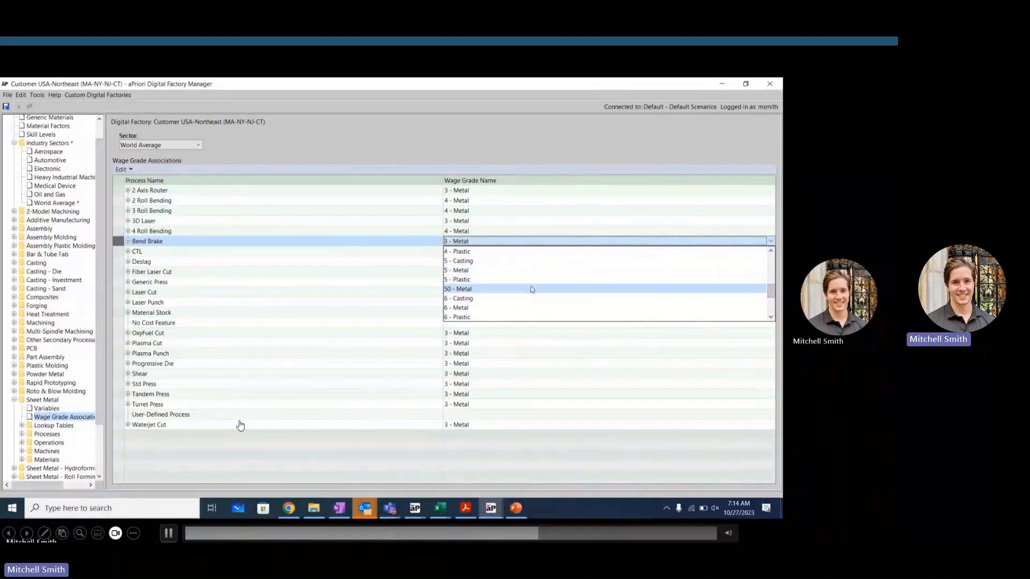
{"action": "left_click", "coordinate": [532, 290]}
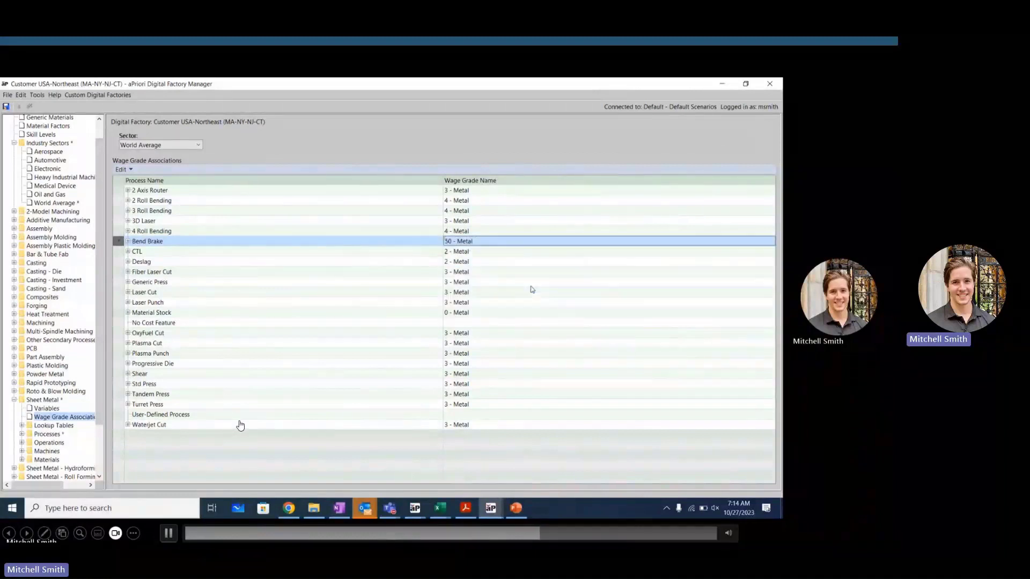
Assign wage grade 50 - Metal to the Fiber Laser Cut process in the Sheet Metal wage grade associations for the World Average sector.
{"action": "left_click", "coordinate": [456, 272]}
{"action": "scroll", "coordinate": [731, 284], "scroll_direction": "down", "scroll_amount": 3}
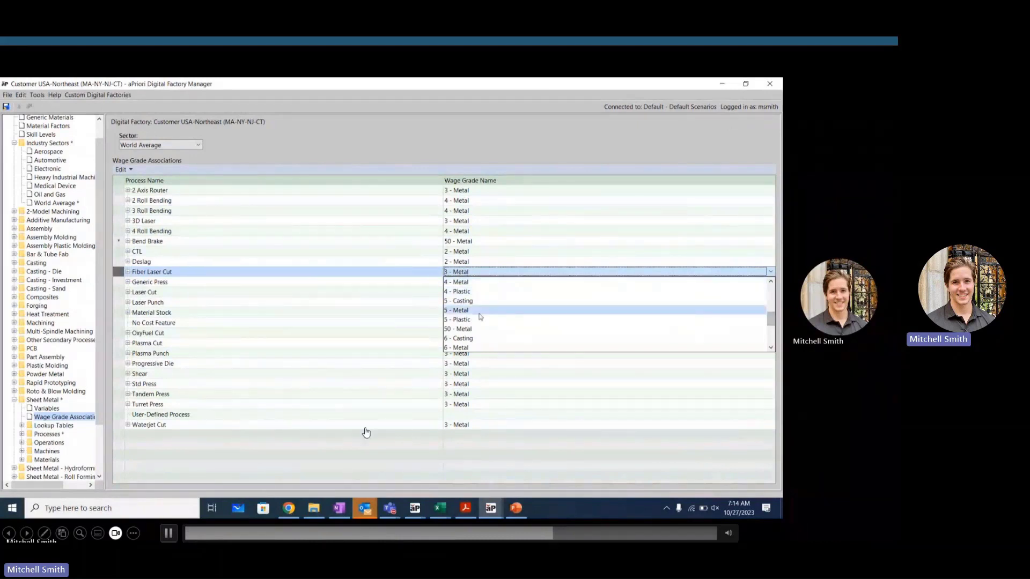
{"action": "left_click", "coordinate": [472, 329]}
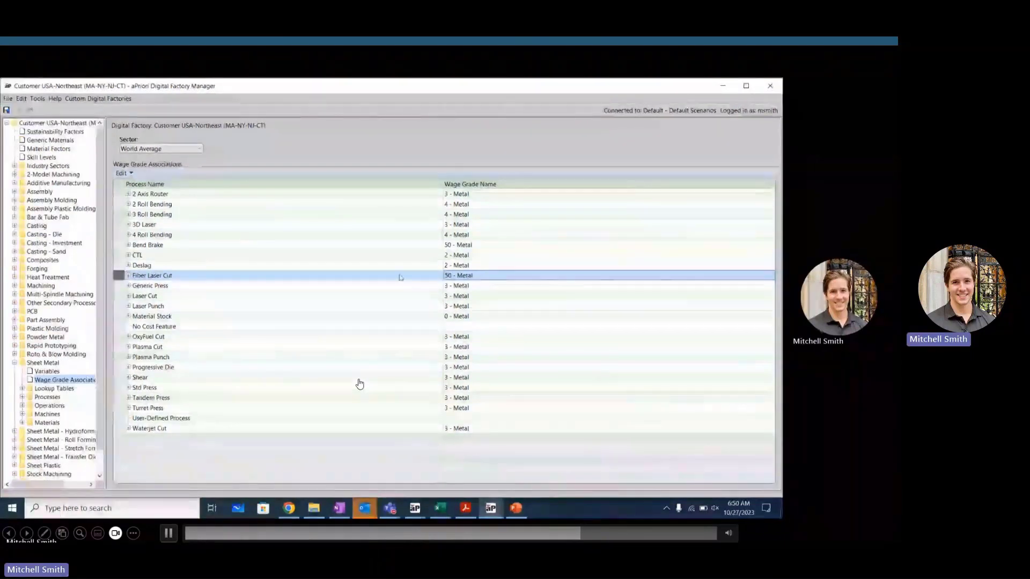
{"action": "left_click", "coordinate": [422, 244]}
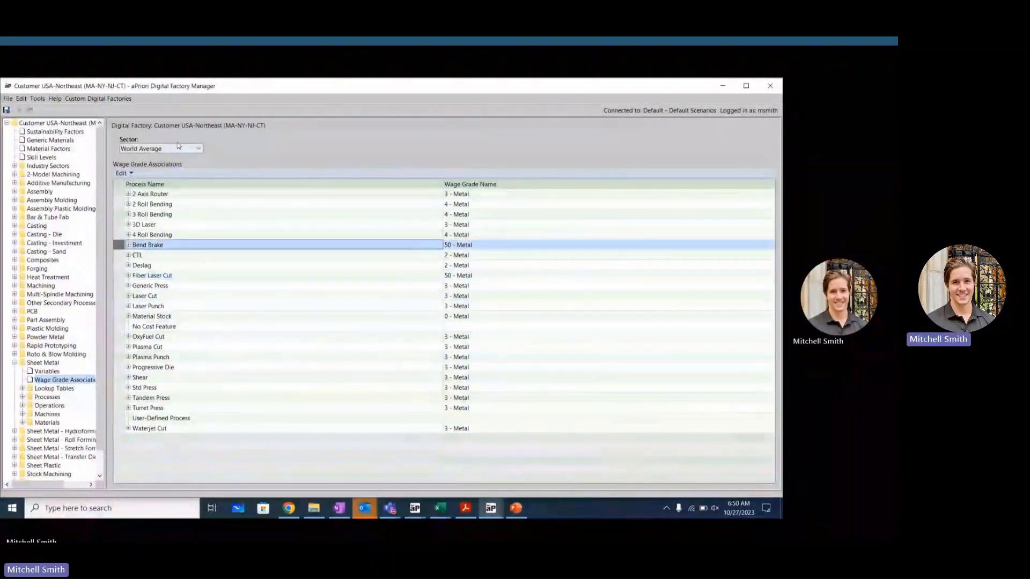
Close the digital factory tools and recost part AP-000-240 with the Customer USA-Northeast (MA-NY-NJ-CT) digital factory.
{"action": "left_click", "coordinate": [767, 89]}
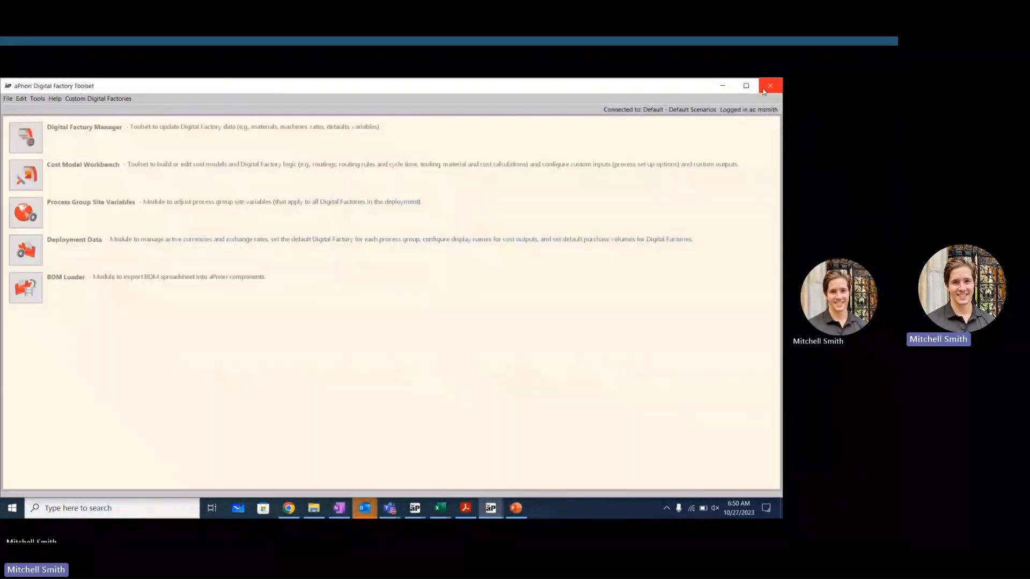
{"action": "left_click", "coordinate": [767, 88]}
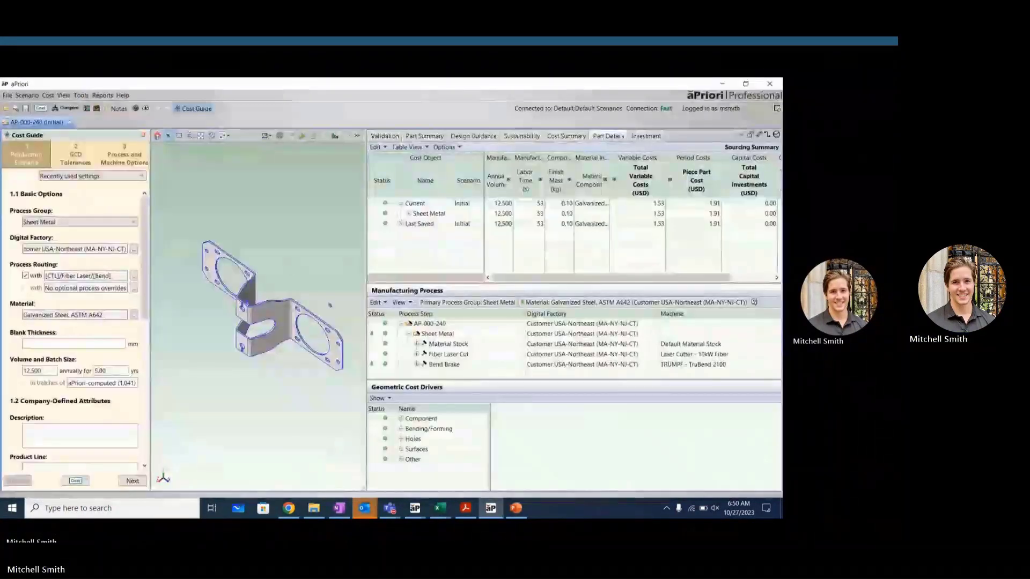
{"action": "left_click", "coordinate": [79, 481]}
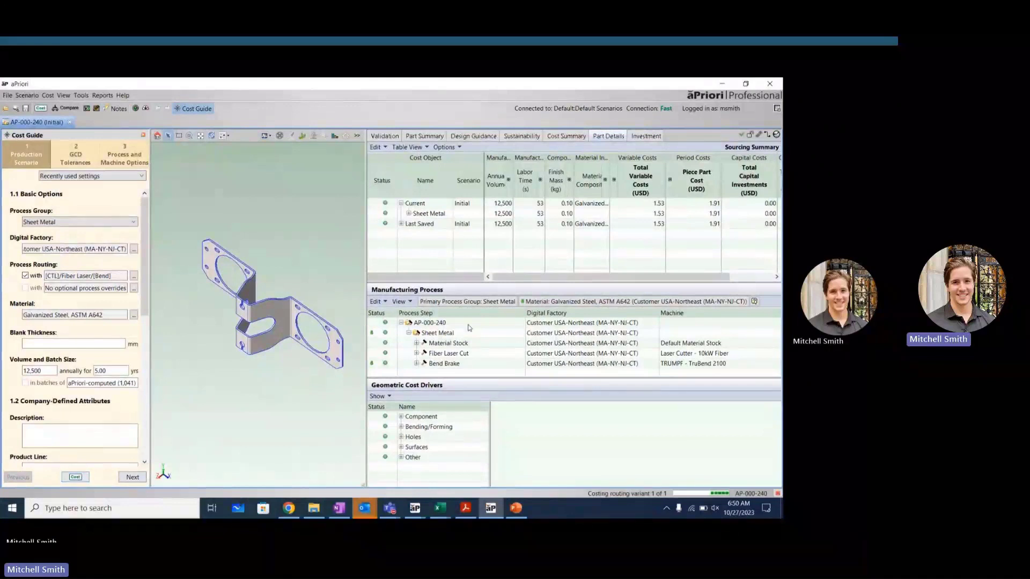
Examine the Fiber Laser Cut and Bend Brake labor rates in the part details, and compare current and previous costs in the cost summary.
{"action": "left_click", "coordinate": [541, 181]}
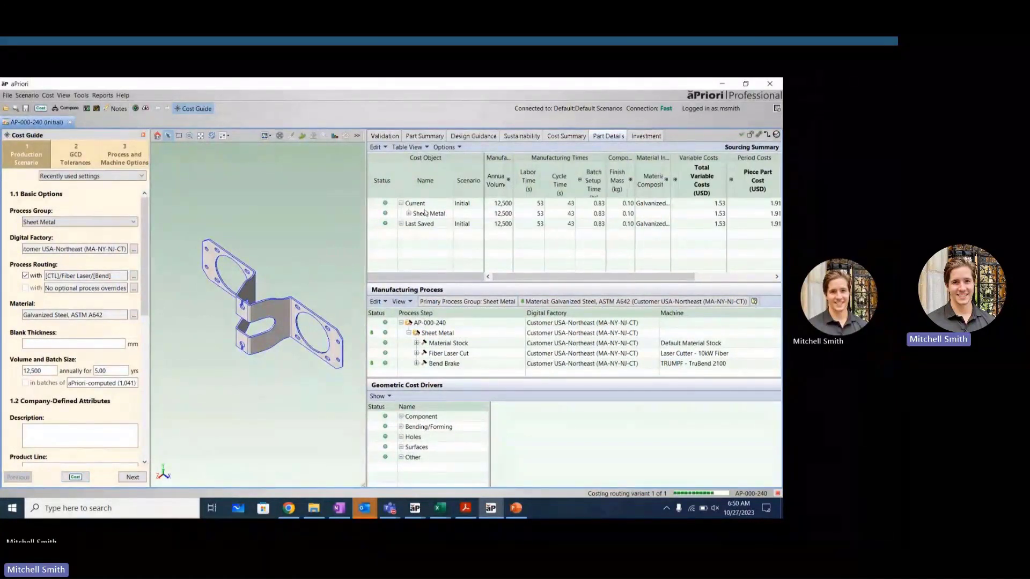
{"action": "left_click", "coordinate": [509, 181]}
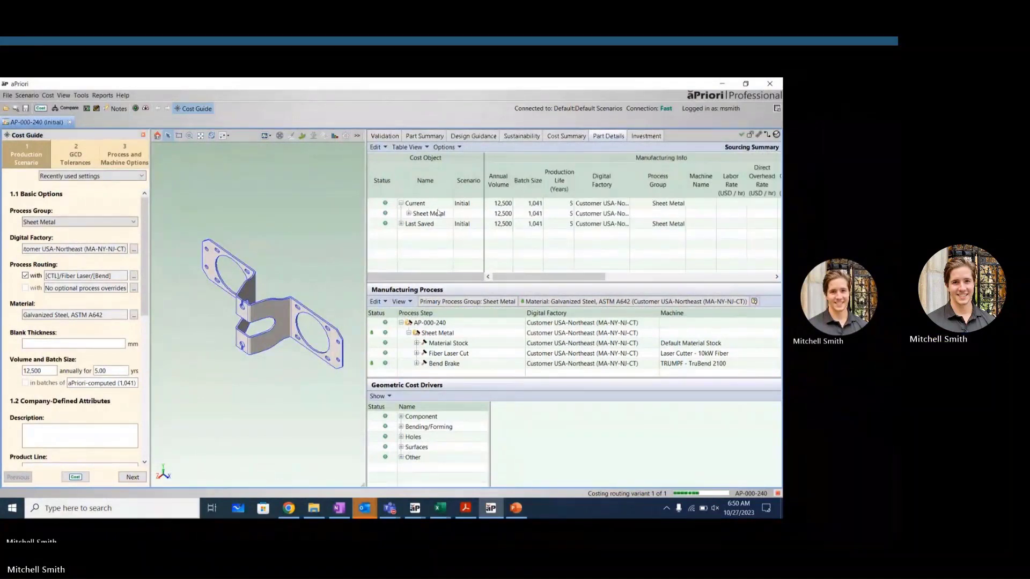
{"action": "left_click", "coordinate": [409, 214]}
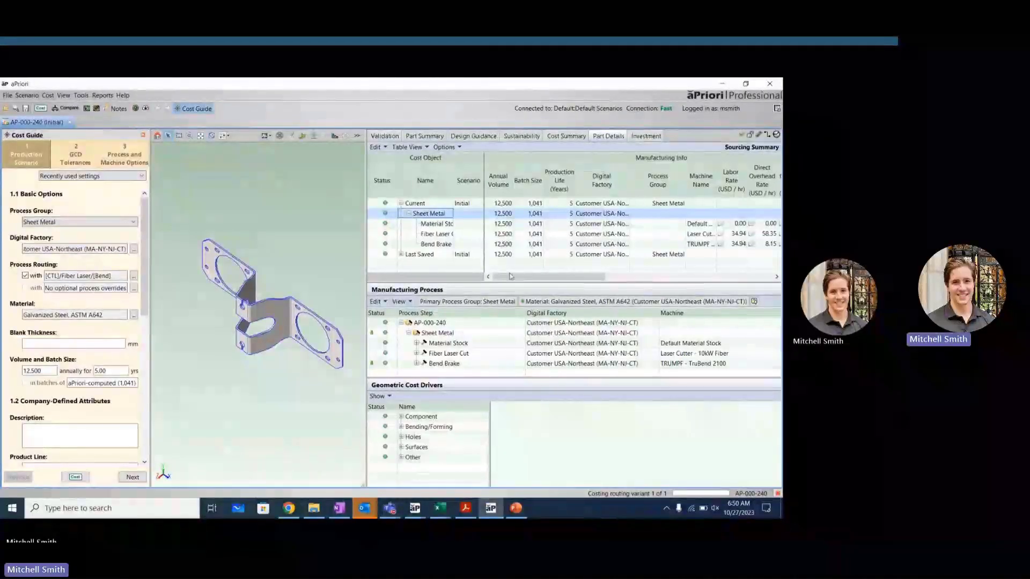
{"action": "left_click_drag", "start_coordinate": [454, 190], "coordinate": [485, 190]}
{"action": "left_click_drag", "start_coordinate": [545, 278], "coordinate": [591, 280]}
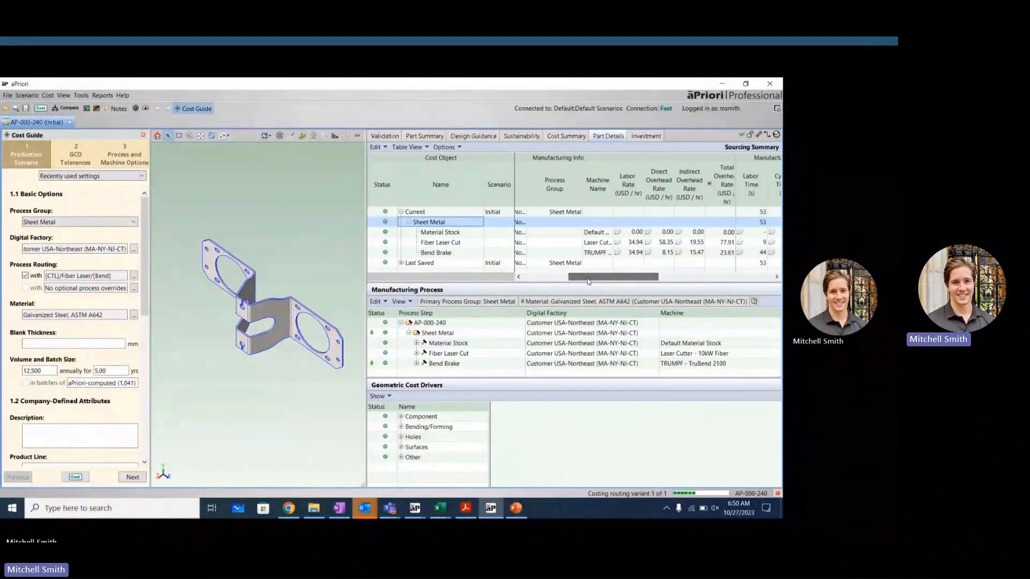
{"action": "left_click", "coordinate": [633, 242]}
{"action": "key", "text": "shift+Down"}
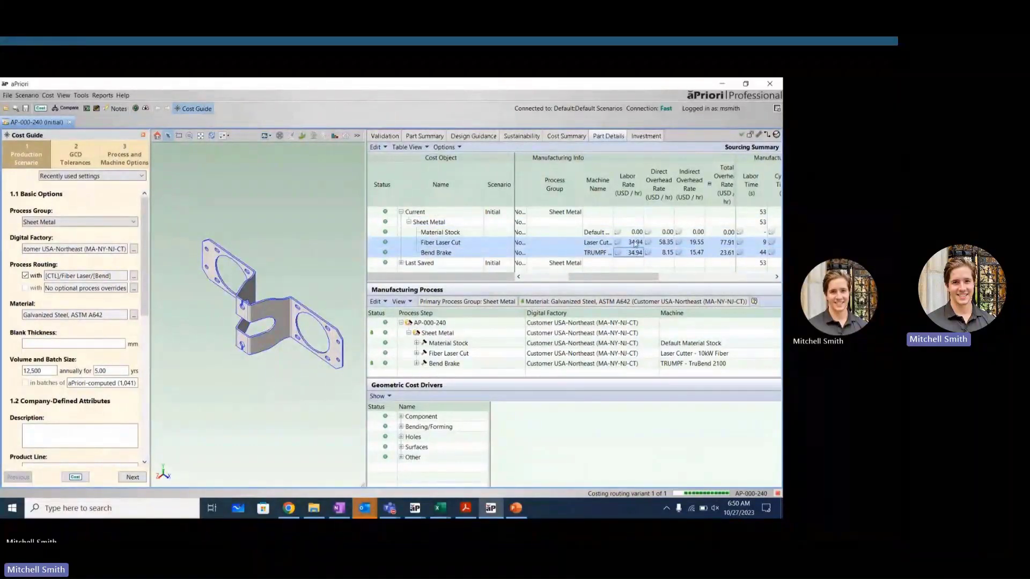
{"action": "key", "text": "shift+Up"}
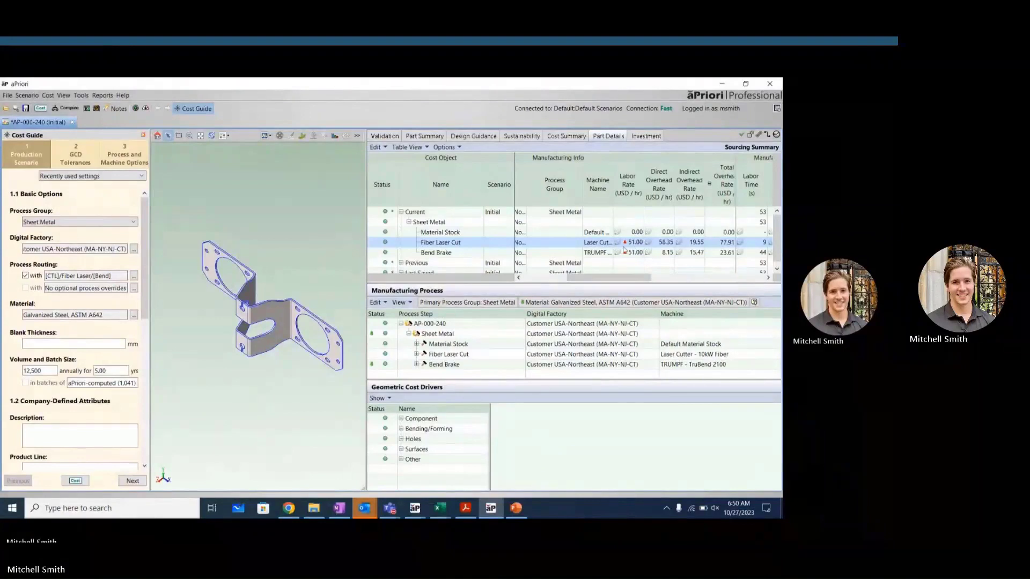
{"action": "left_click", "coordinate": [558, 138]}
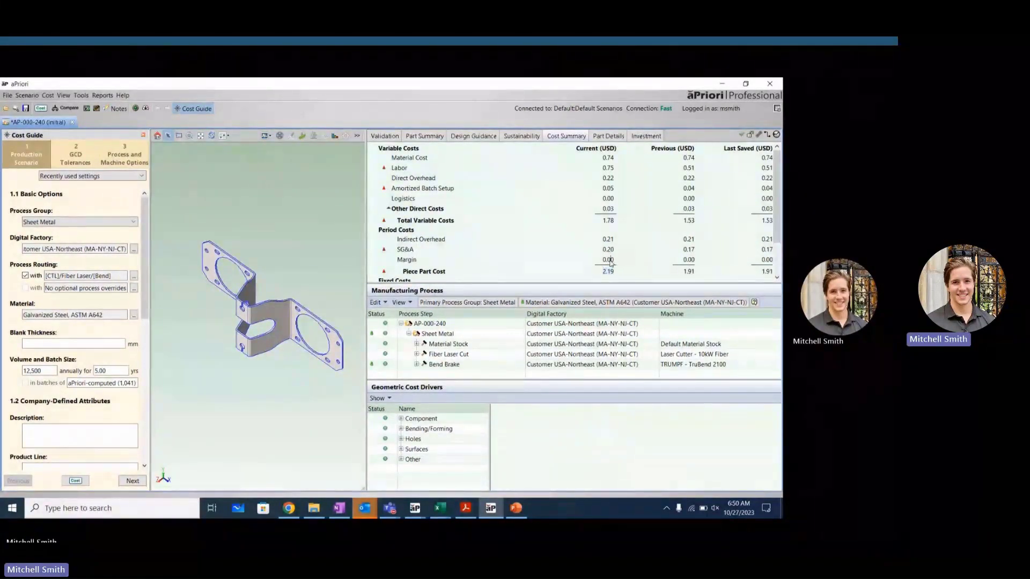
{"action": "key", "text": "alt+Tab"}
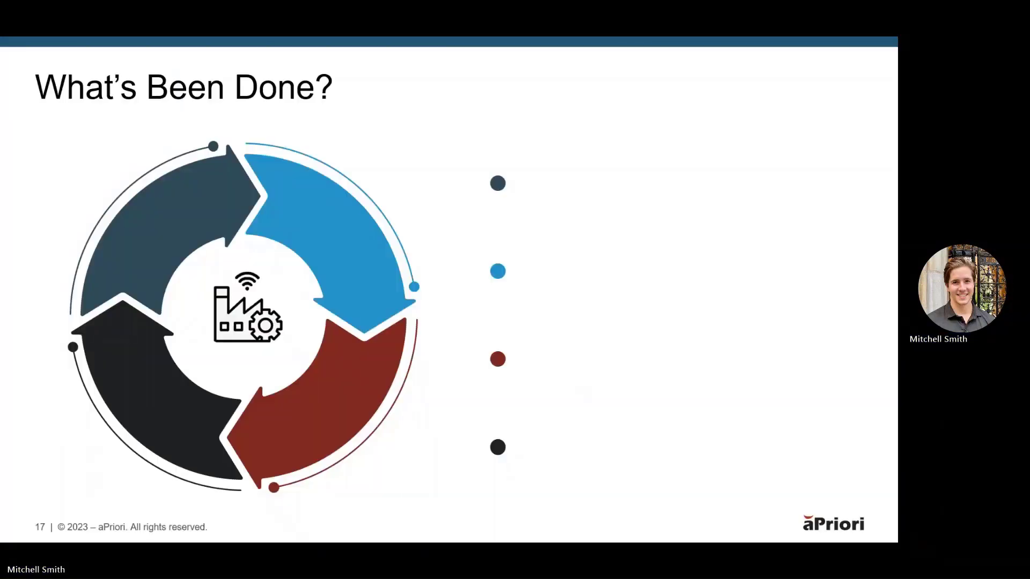